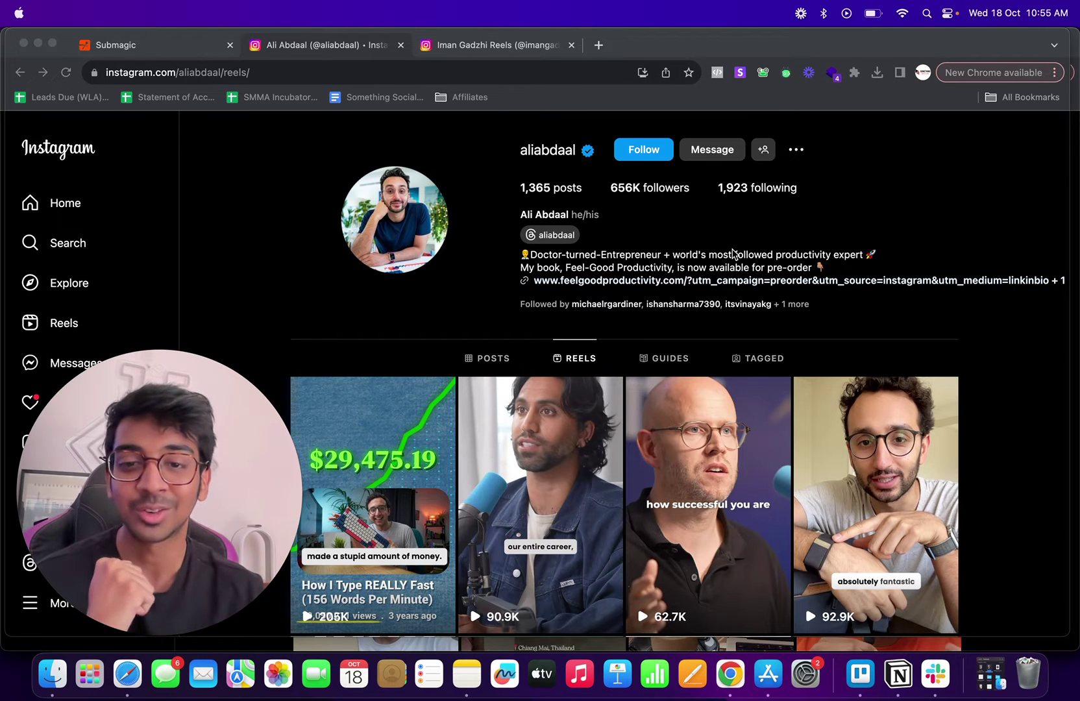
# - Open an Ali Abdaal reel on Instagram to study its captions
pyautogui.scroll(-3, 610, 442)
pyautogui.click(610, 442)
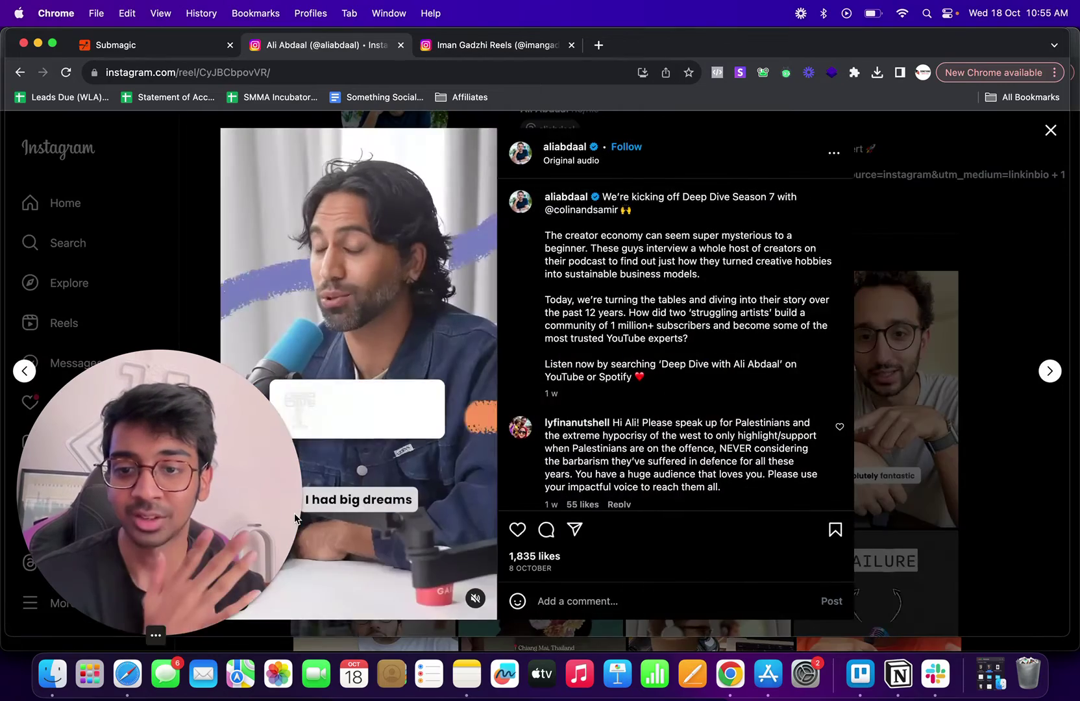
pyautogui.moveTo(145, 491); pyautogui.dragTo(829, 513)
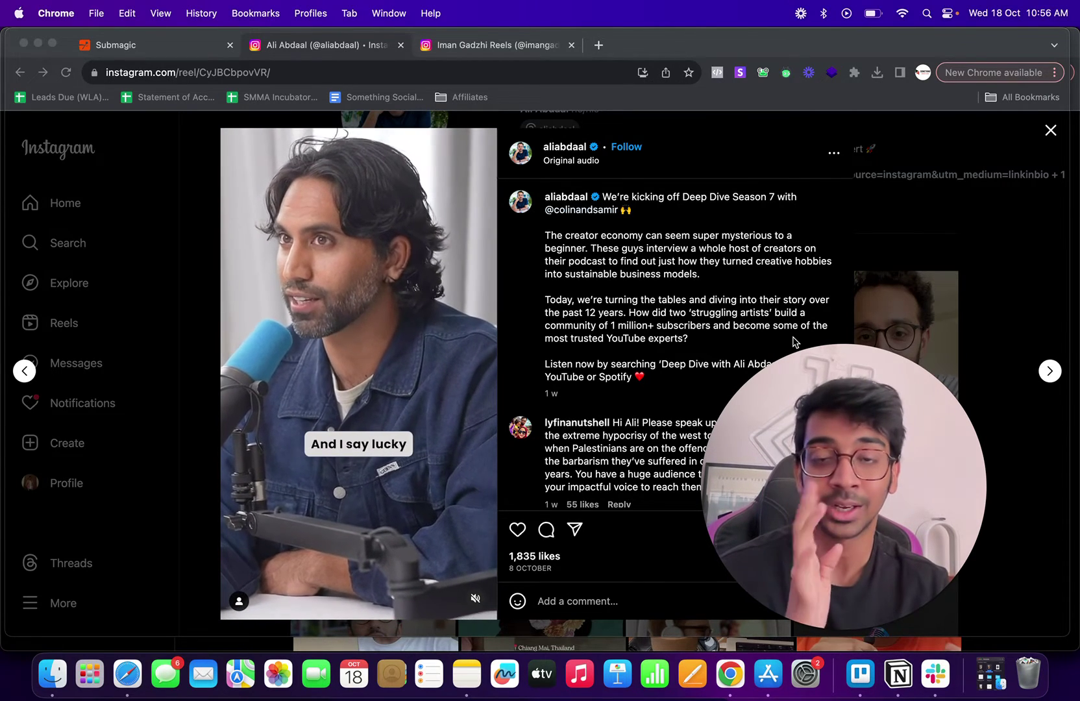
# - Open a reel from Iman Gadzhi's Reels tab to view its caption style
pyautogui.click(518, 44)
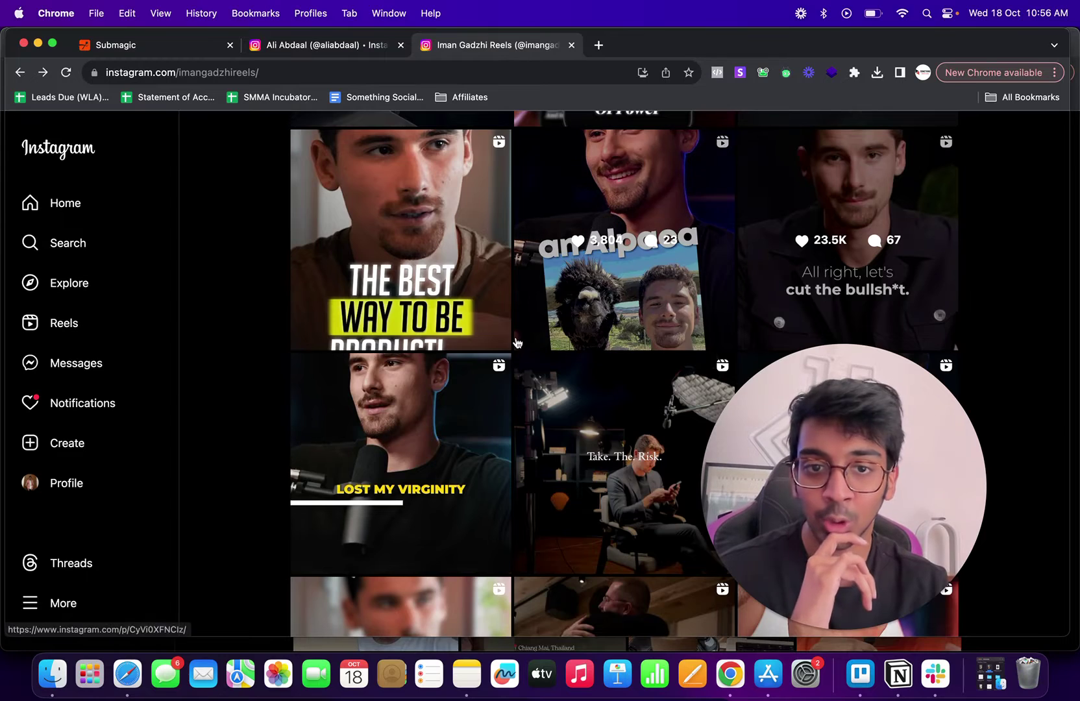
pyautogui.scroll(-1, 518, 343)
pyautogui.click(876, 272)
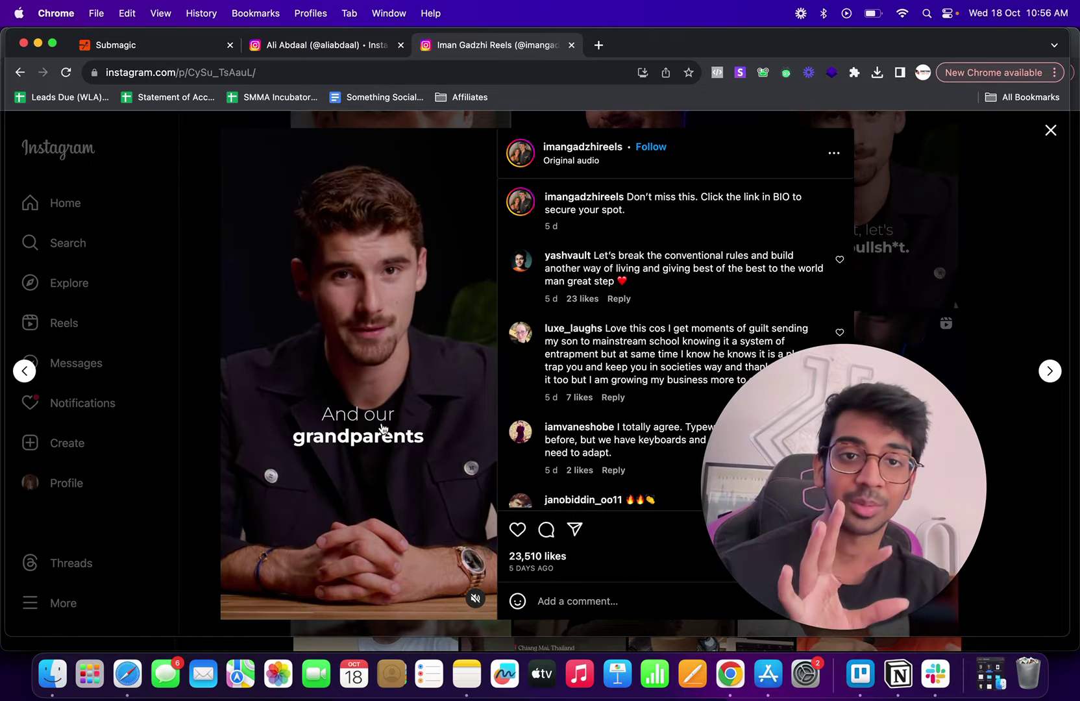
# - Switch to the Submagic tab and open the Pricing page
pyautogui.click(186, 53)
pyautogui.moveTo(846, 475); pyautogui.dragTo(170, 486)
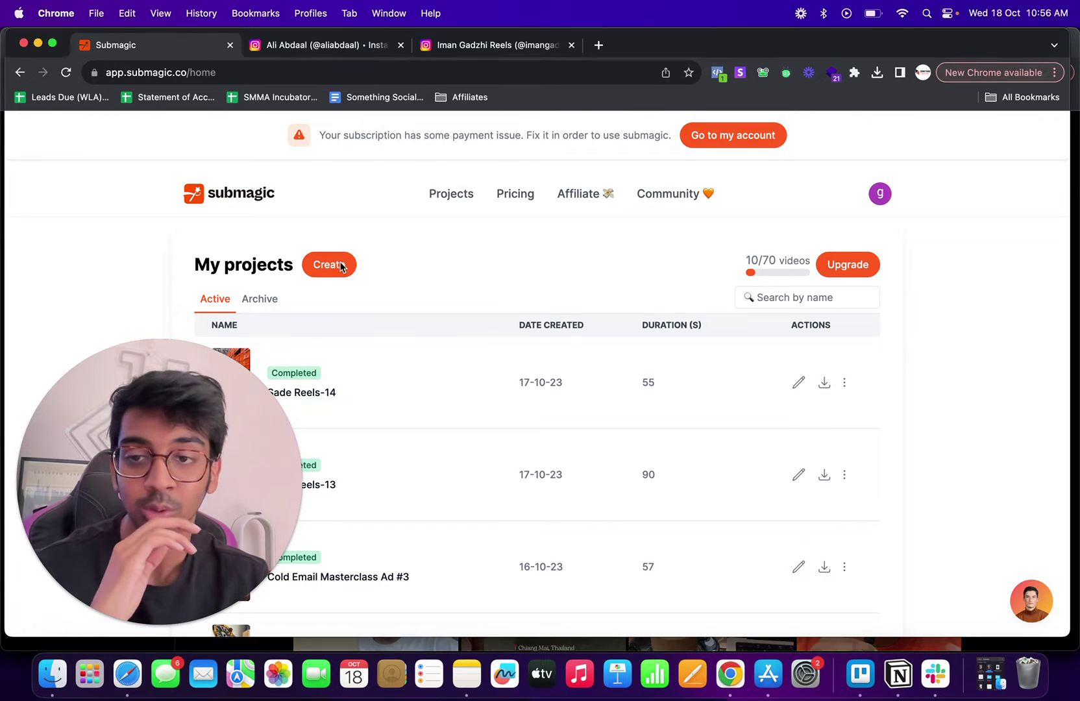
pyautogui.click(515, 194)
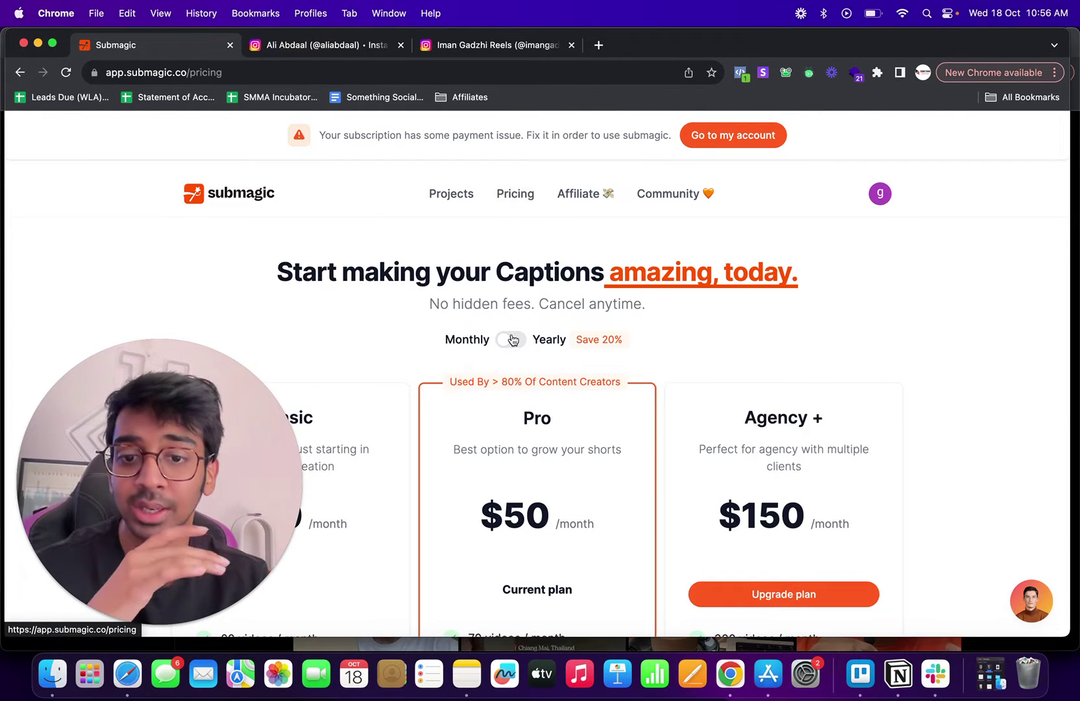
# - Look over the Basic, Pro and Agency+ plans, with Pro as the current plan
pyautogui.scroll(-6, 519, 330)
pyautogui.scroll(2, 507, 335)
pyautogui.scroll(1, 352, 310)
pyautogui.scroll(-3, 352, 309)
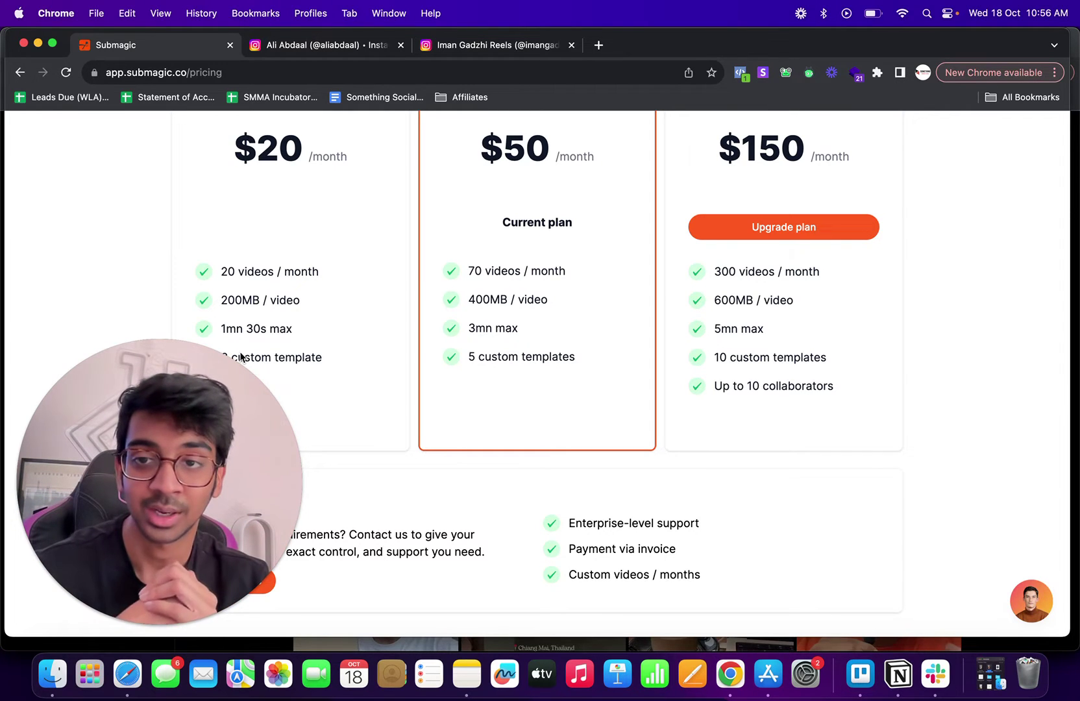
pyautogui.scroll(1, 423, 254)
pyautogui.scroll(2, 423, 254)
pyautogui.scroll(-1, 514, 283)
pyautogui.scroll(1, 516, 290)
pyautogui.scroll(4, 514, 289)
pyautogui.scroll(-1, 509, 396)
pyautogui.scroll(1, 527, 441)
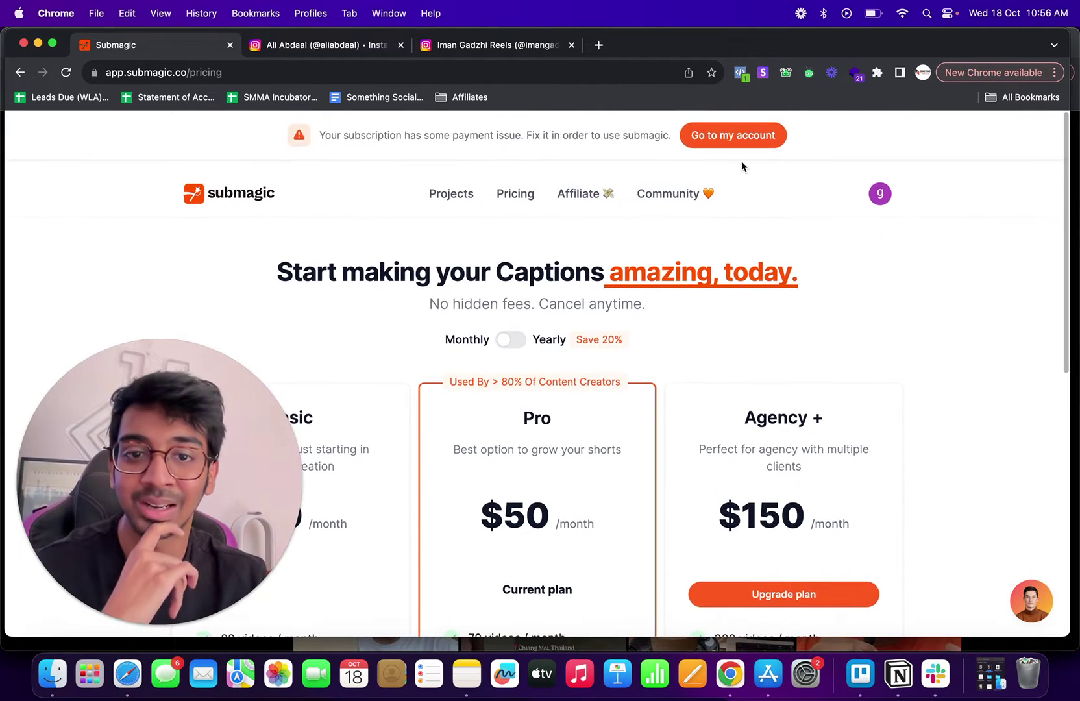
# - Go back to My projects, start a new project and browse Downloads for the video
pyautogui.click(450, 196)
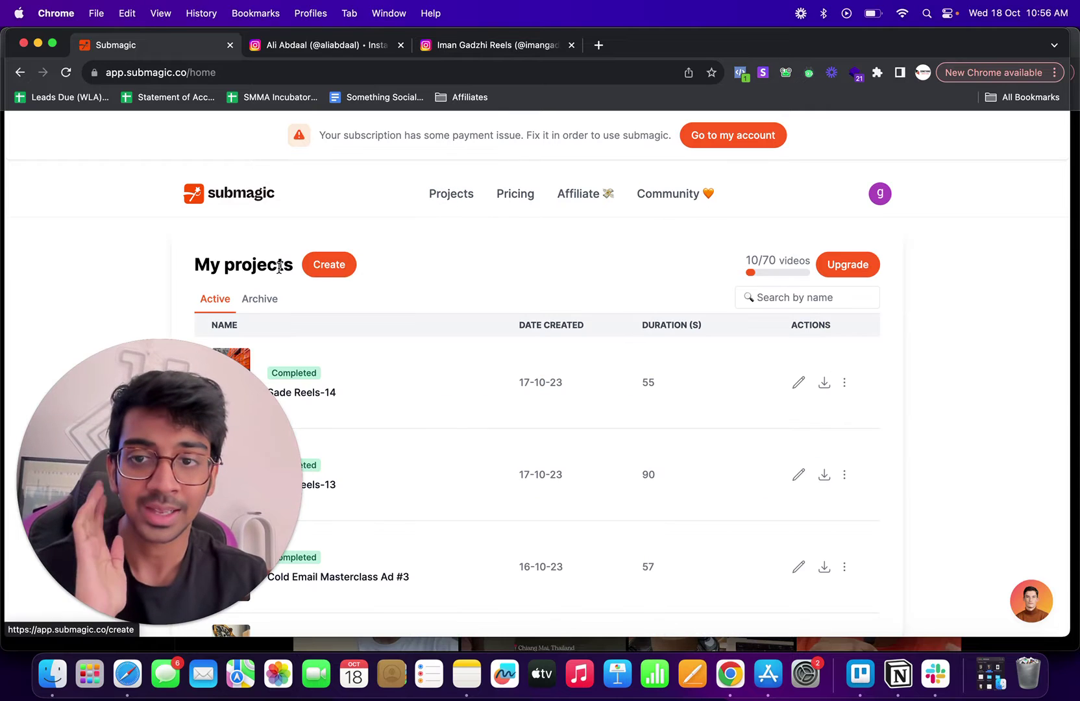
pyautogui.click(329, 266)
pyautogui.scroll(-2, 374, 327)
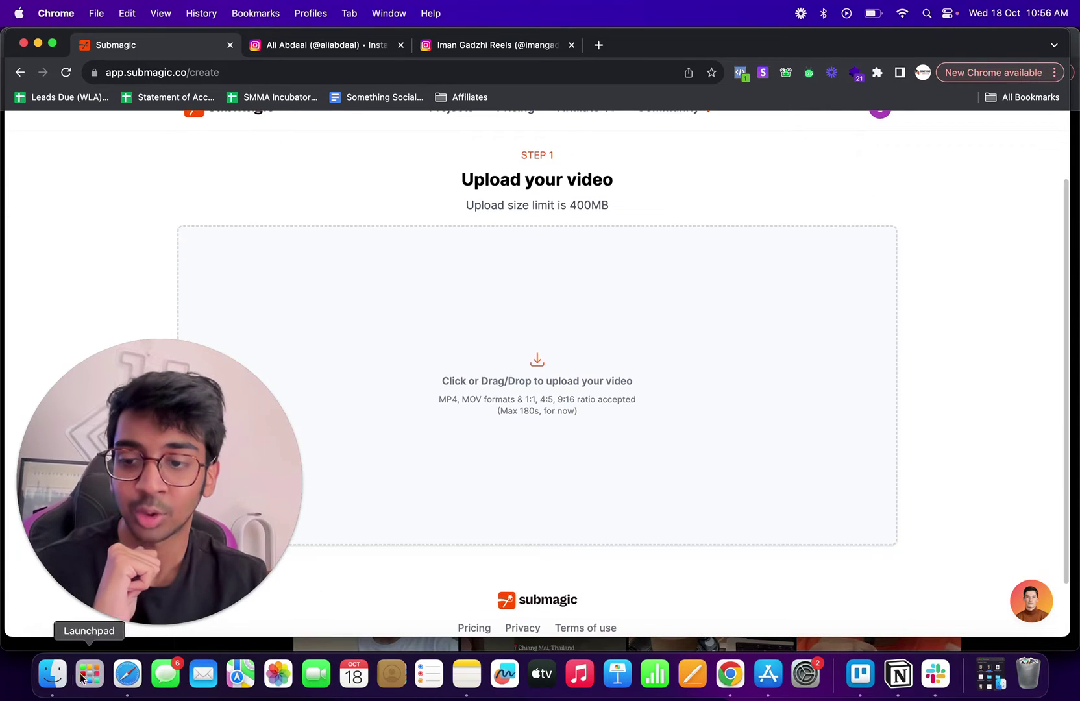
pyautogui.click(51, 675)
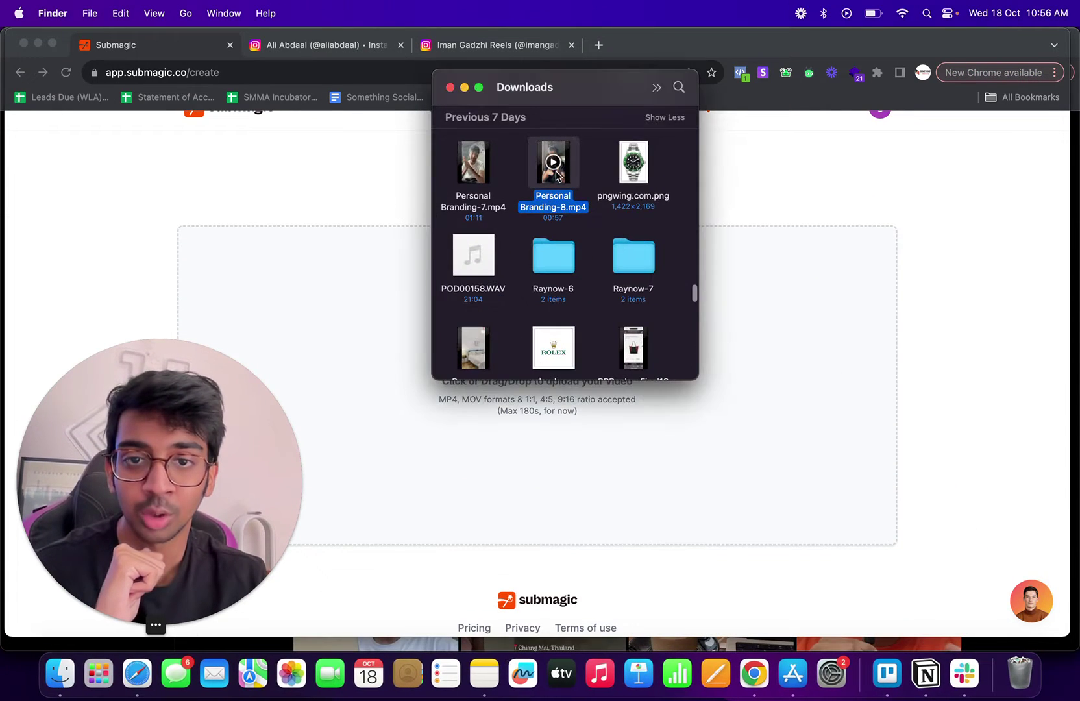
# - Upload Personal Branding-8.mp4 and look over the generated timed caption lines
pyautogui.moveTo(555, 174); pyautogui.dragTo(610, 438)
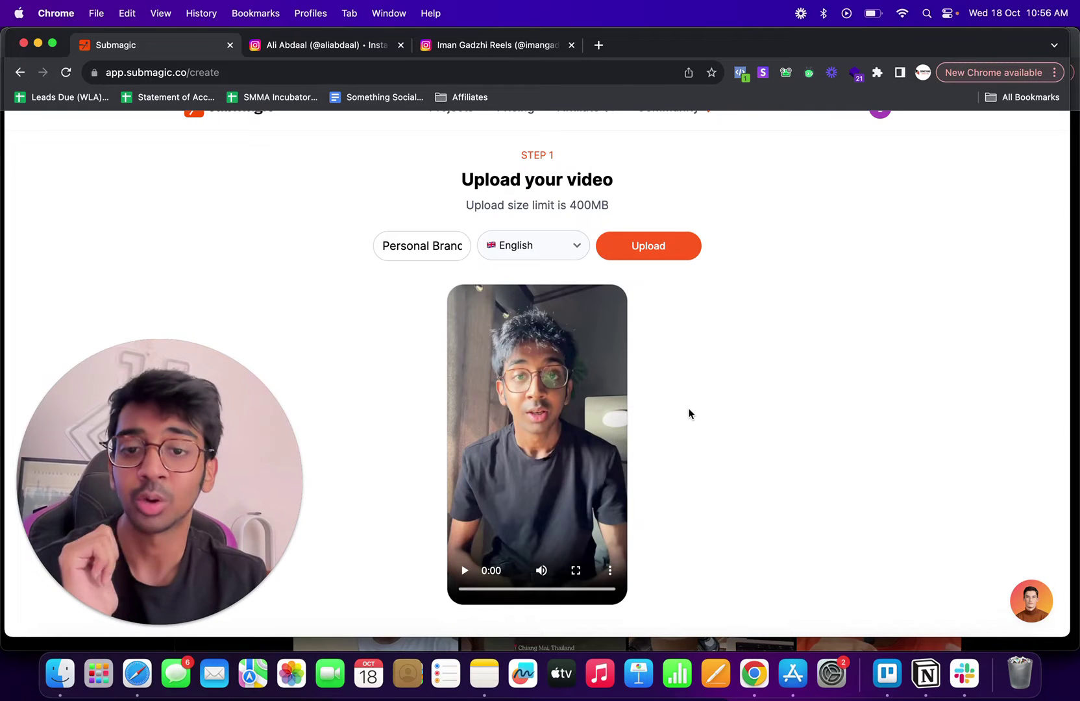
pyautogui.click(656, 245)
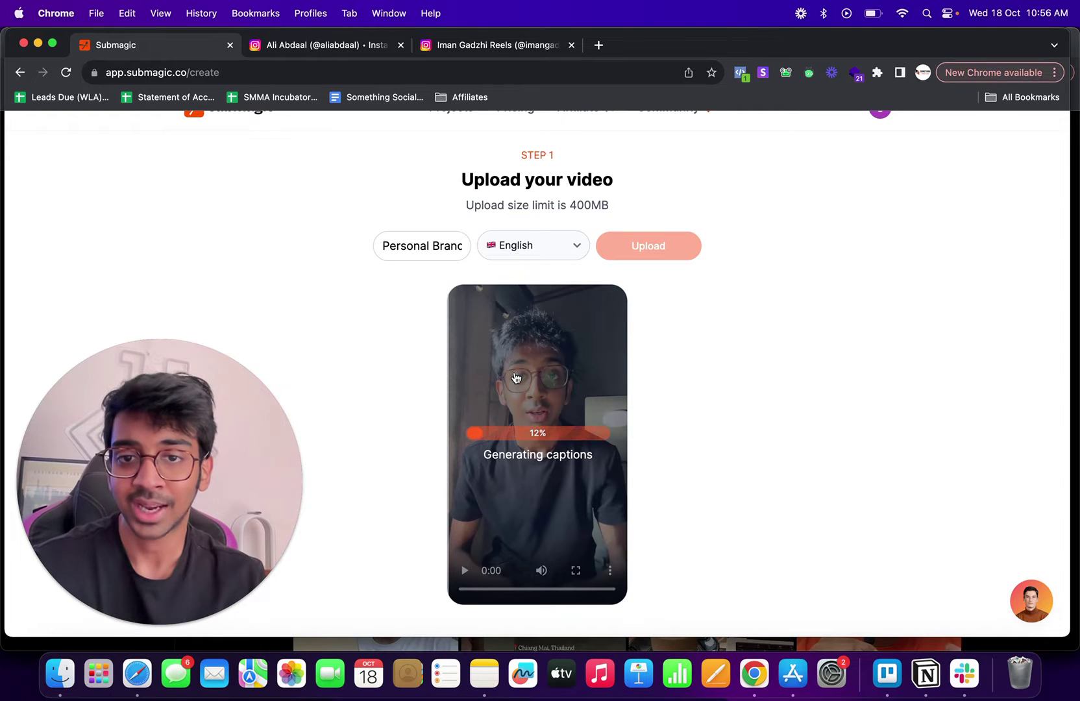
pyautogui.scroll(-1, 516, 378)
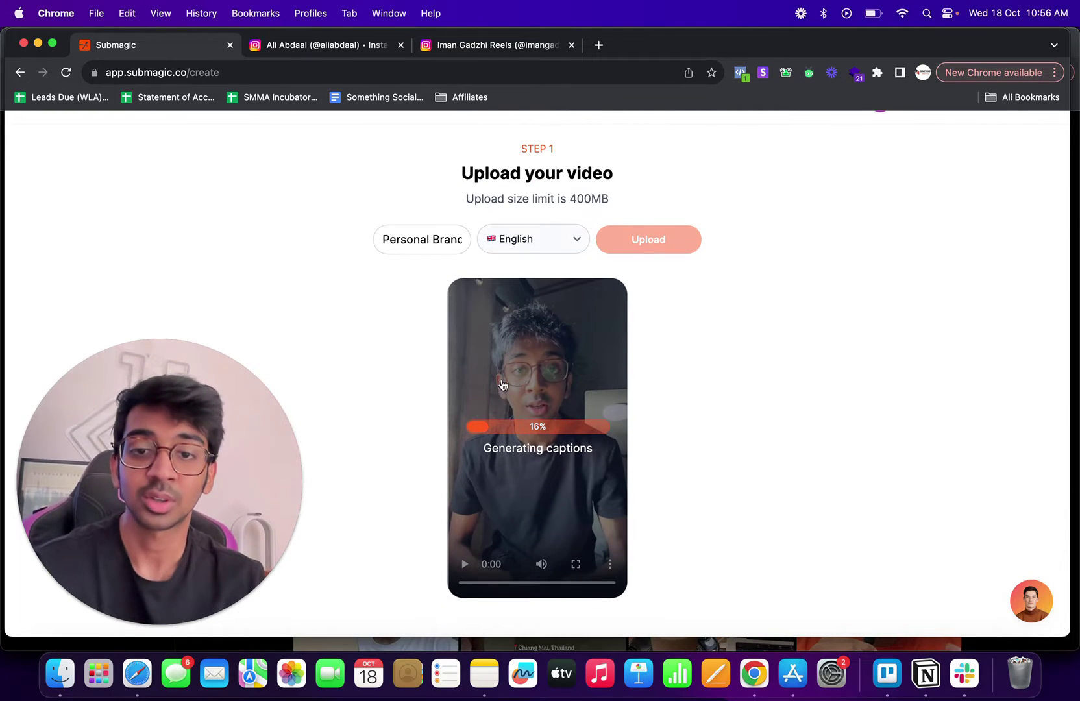
pyautogui.scroll(2, 493, 333)
pyautogui.scroll(-2, 451, 330)
pyautogui.scroll(2, 451, 329)
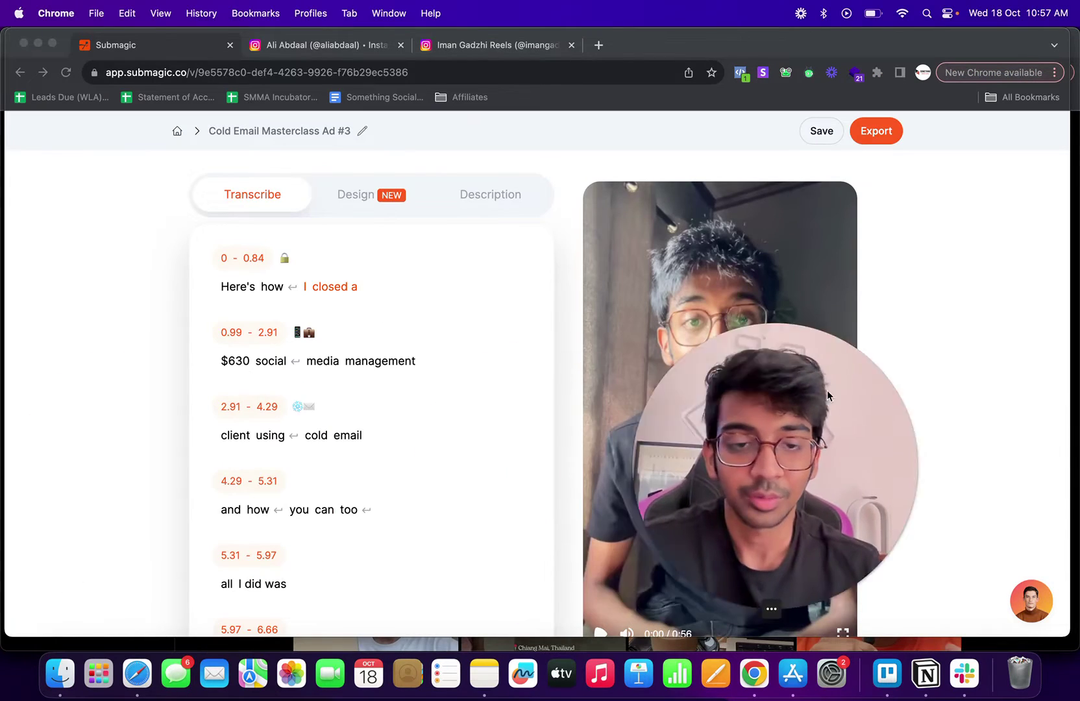
# - Scroll through the Cold Email Masterclass Ad #3 transcript of timed caption lines
pyautogui.scroll(-2, 643, 402)
pyautogui.scroll(-2, 389, 377)
pyautogui.scroll(-5, 389, 384)
pyautogui.scroll(-10, 389, 384)
pyautogui.scroll(-1, 370, 327)
pyautogui.scroll(-3, 371, 328)
pyautogui.scroll(-3, 370, 327)
pyautogui.scroll(-5, 370, 328)
pyautogui.scroll(-2, 370, 328)
pyautogui.scroll(15, 370, 328)
pyautogui.scroll(10, 370, 328)
pyautogui.scroll(3, 392, 367)
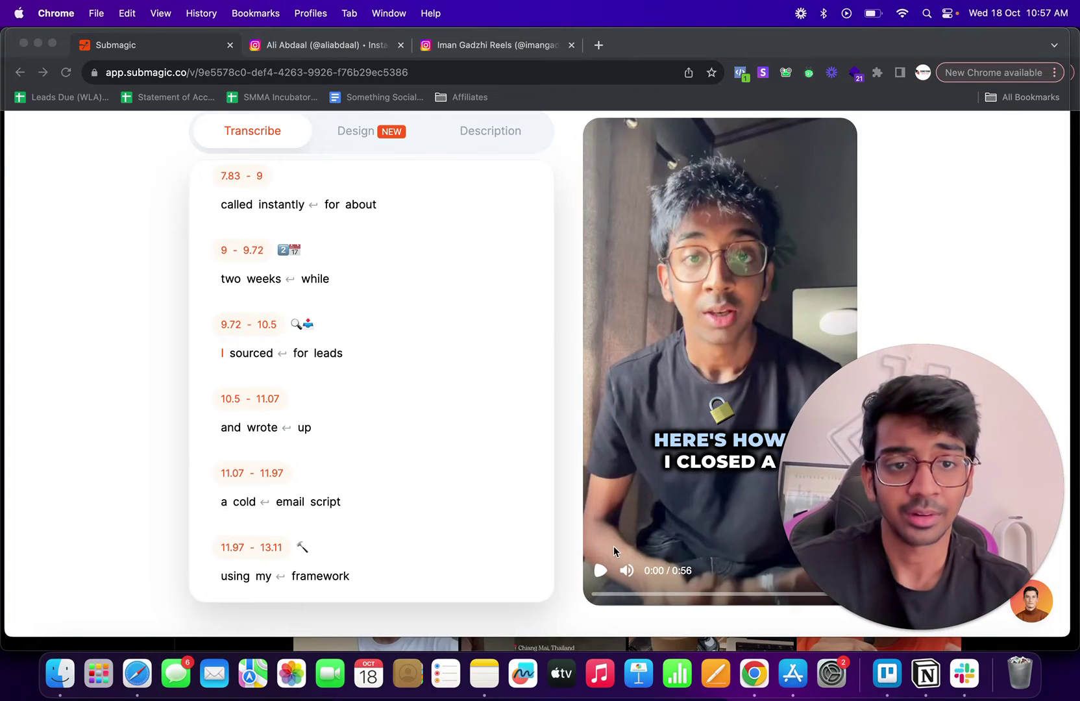
# - Show the Design themes and play the preview with Hormozi 2 captions
pyautogui.click(371, 127)
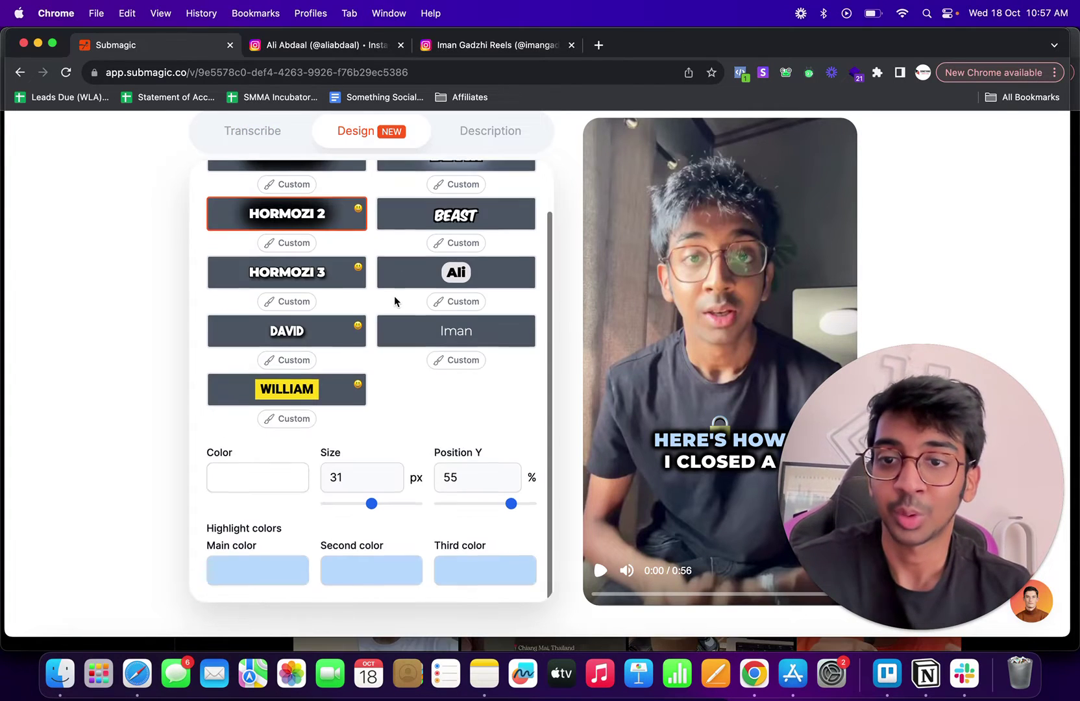
pyautogui.scroll(2, 395, 301)
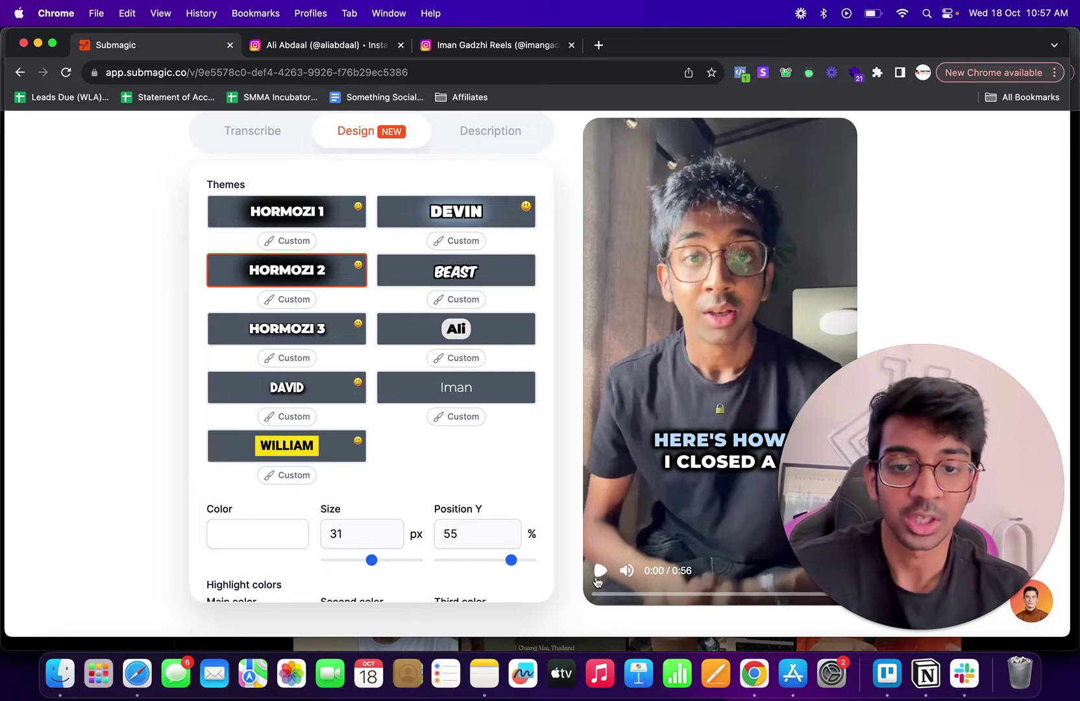
pyautogui.click(599, 571)
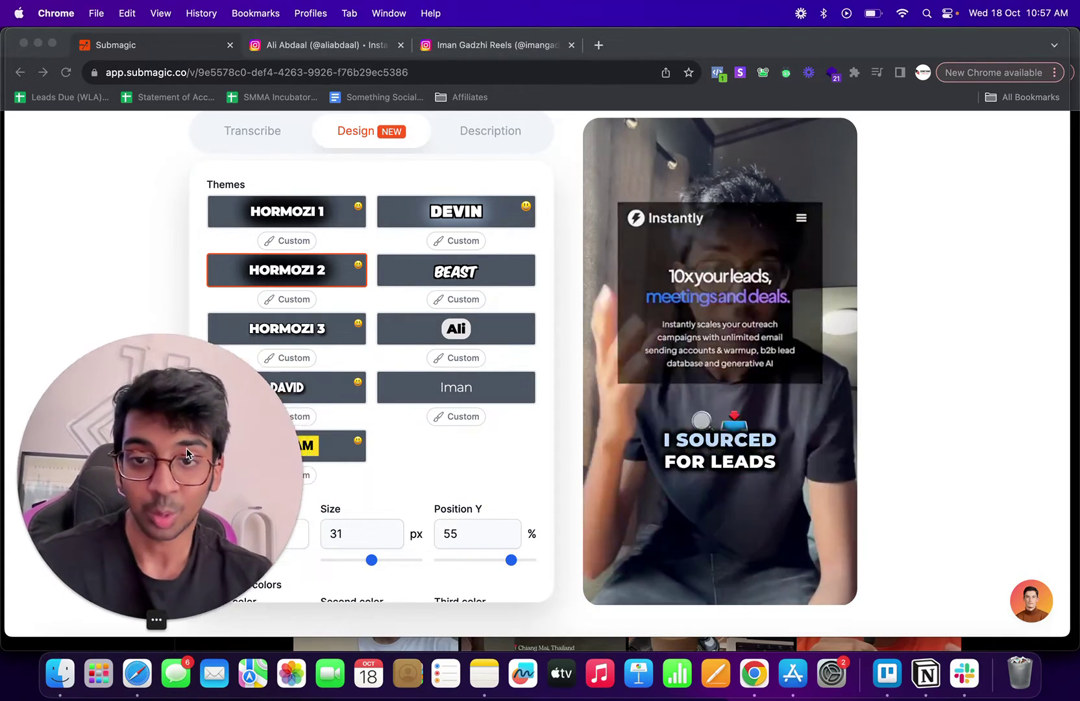
# - Apply the Ali caption theme and compare it against the reference reel
pyautogui.click(433, 336)
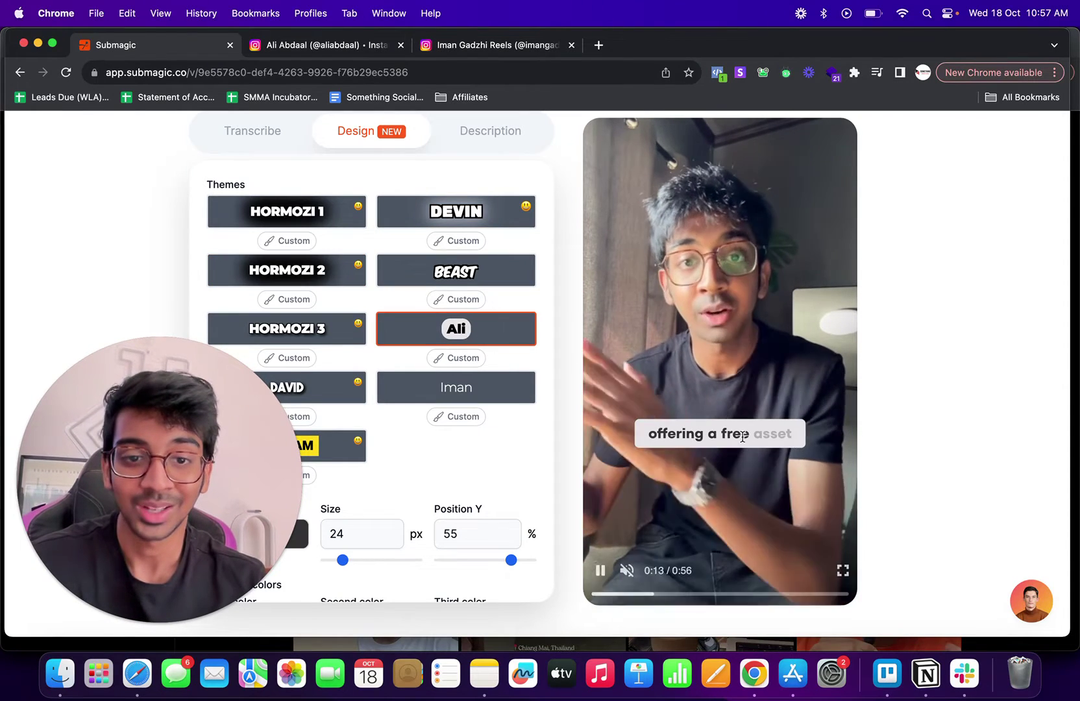
pyautogui.click(355, 54)
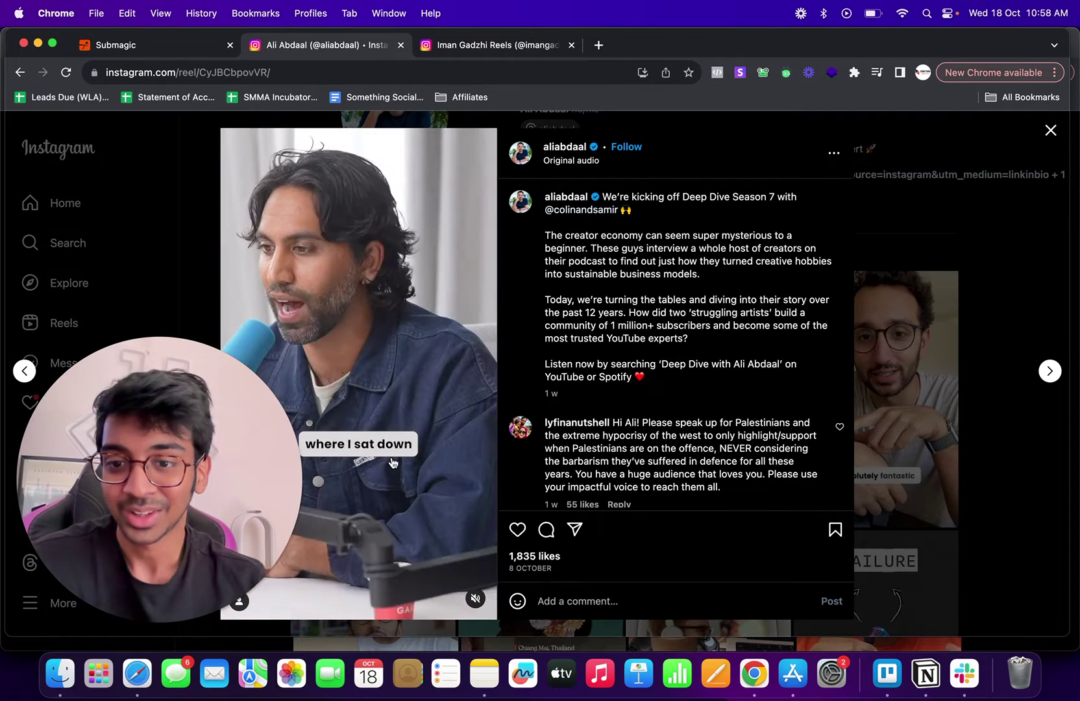
pyautogui.click(195, 45)
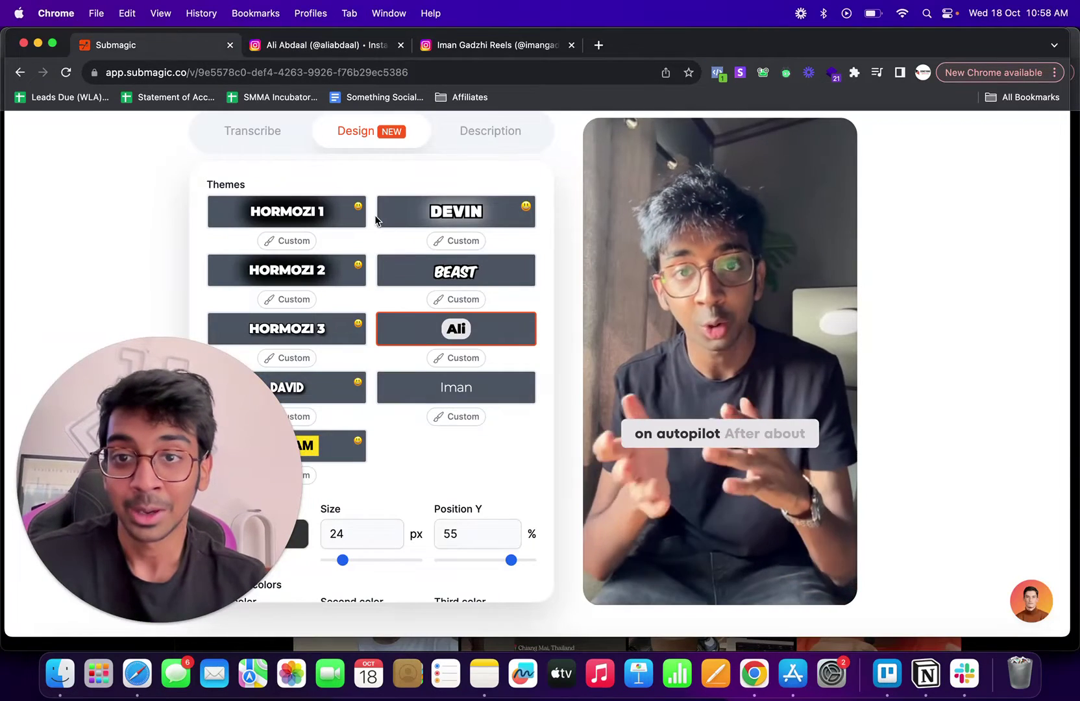
pyautogui.scroll(-3, 386, 212)
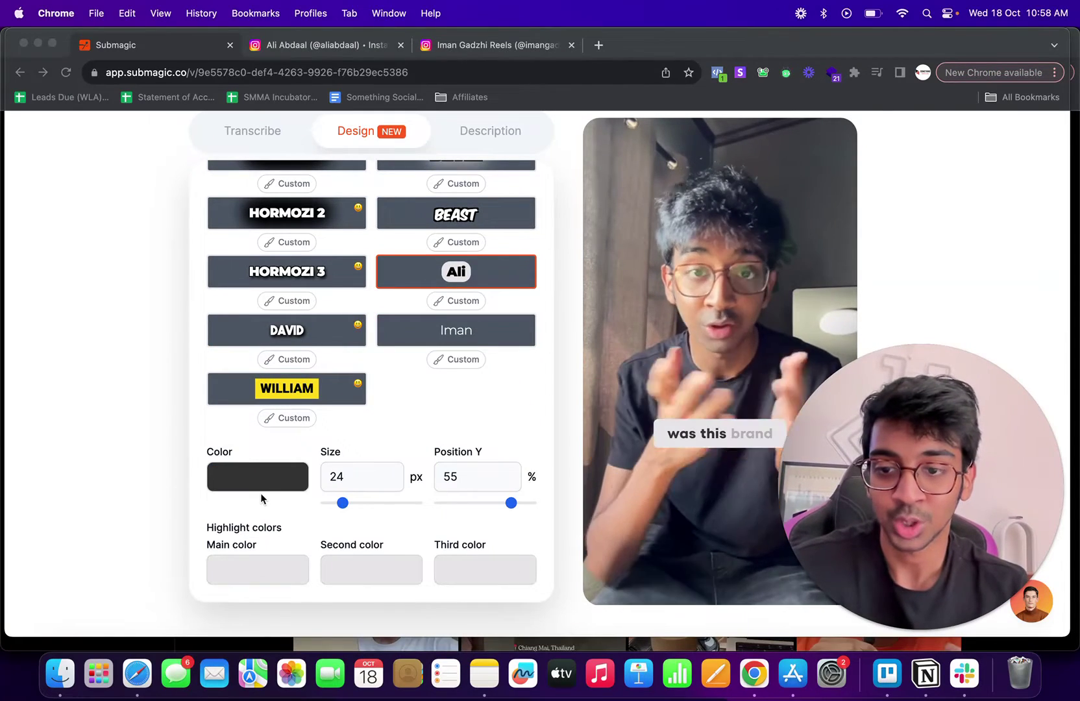
# - Try green and purple for the Ali caption text, then set it back to black
pyautogui.click(263, 480)
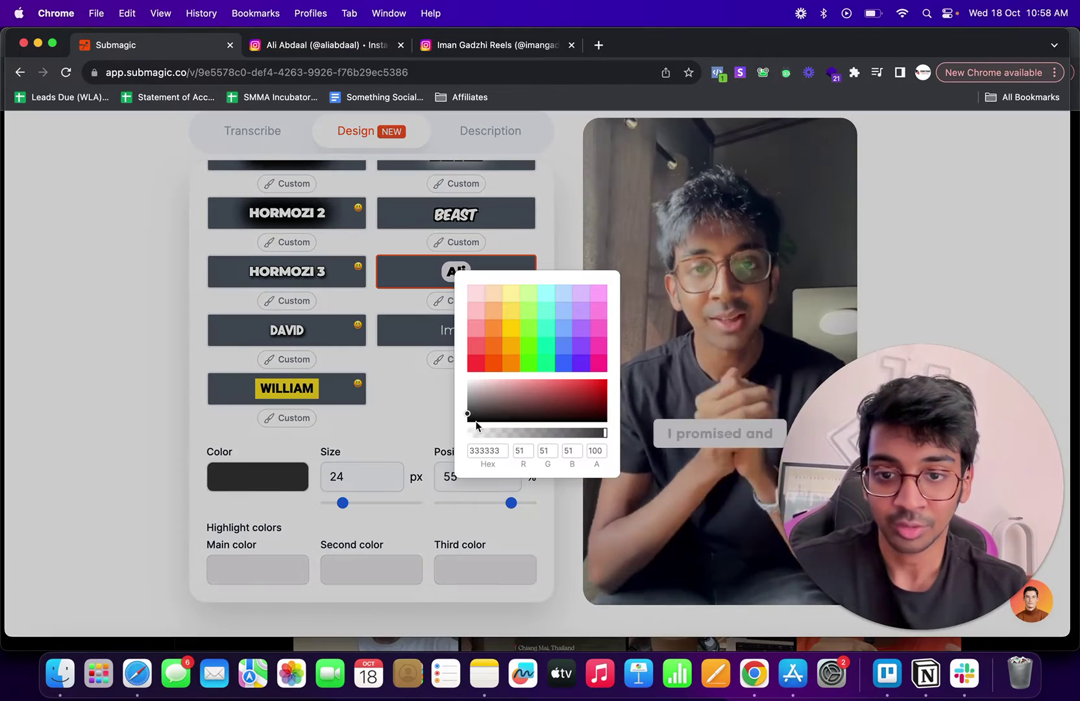
pyautogui.moveTo(472, 419); pyautogui.dragTo(470, 436)
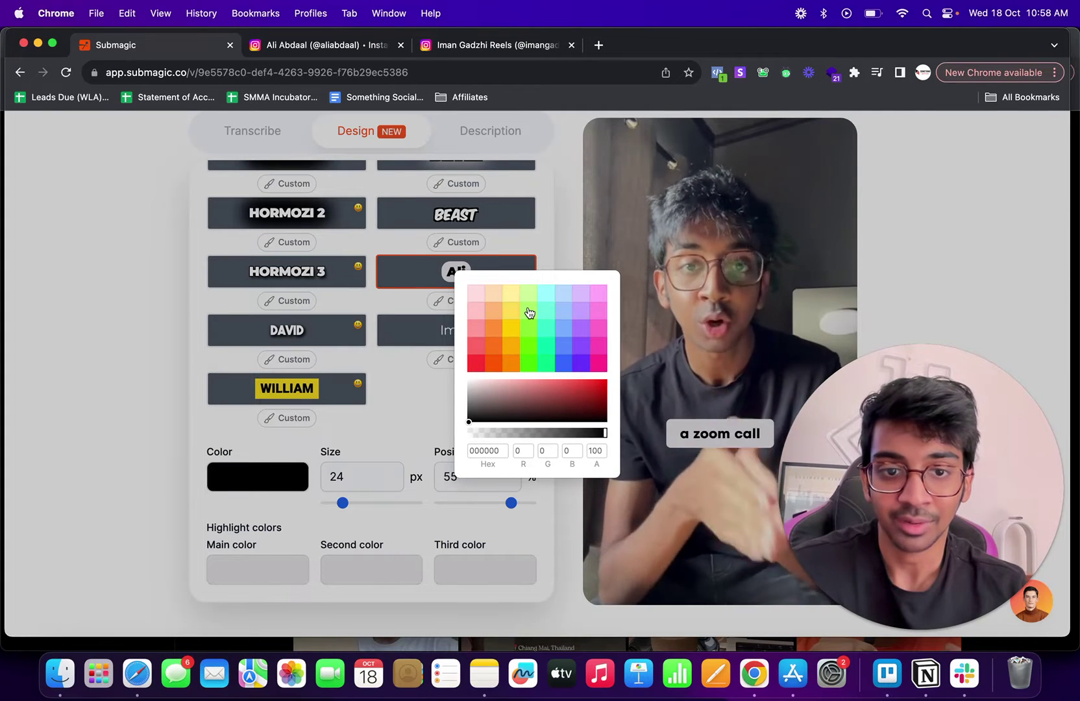
pyautogui.click(529, 312)
pyautogui.click(586, 354)
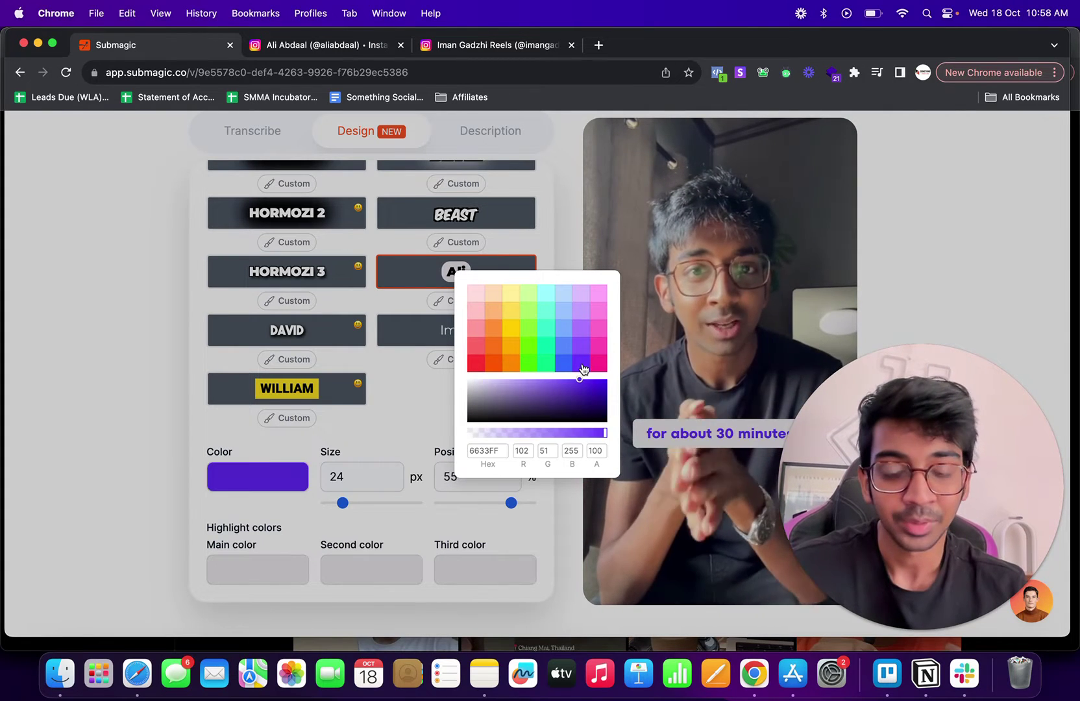
pyautogui.moveTo(474, 395); pyautogui.dragTo(471, 415)
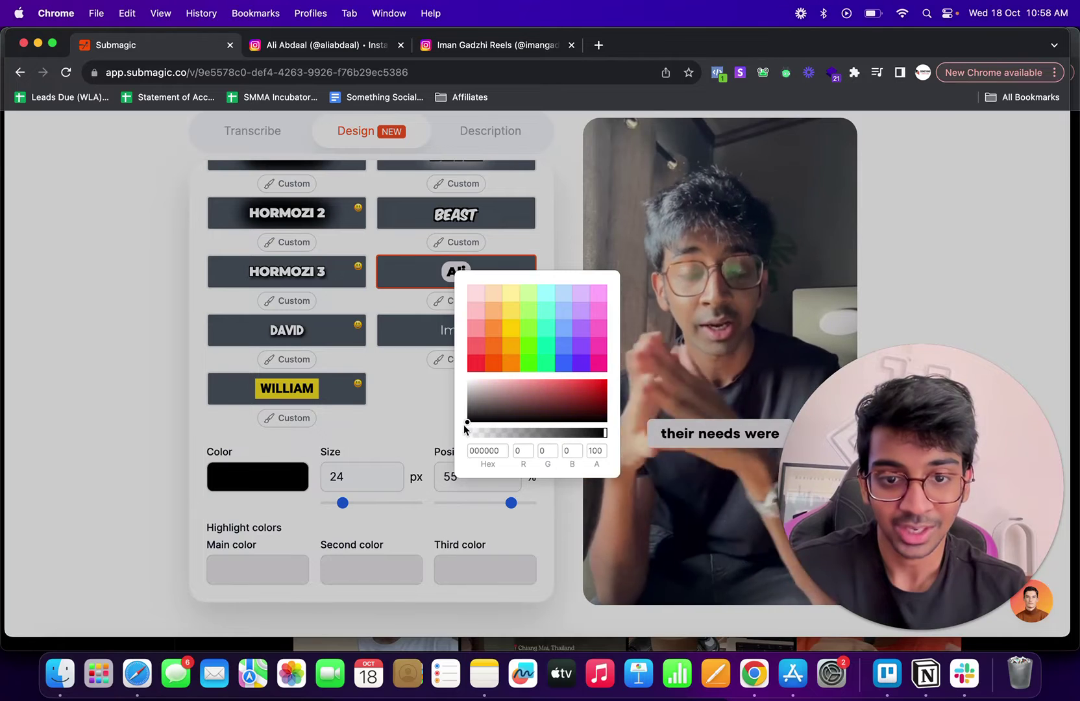
# - Set the Ali captions' main highlight colour to white (FFFFFF)
pyautogui.click(236, 573)
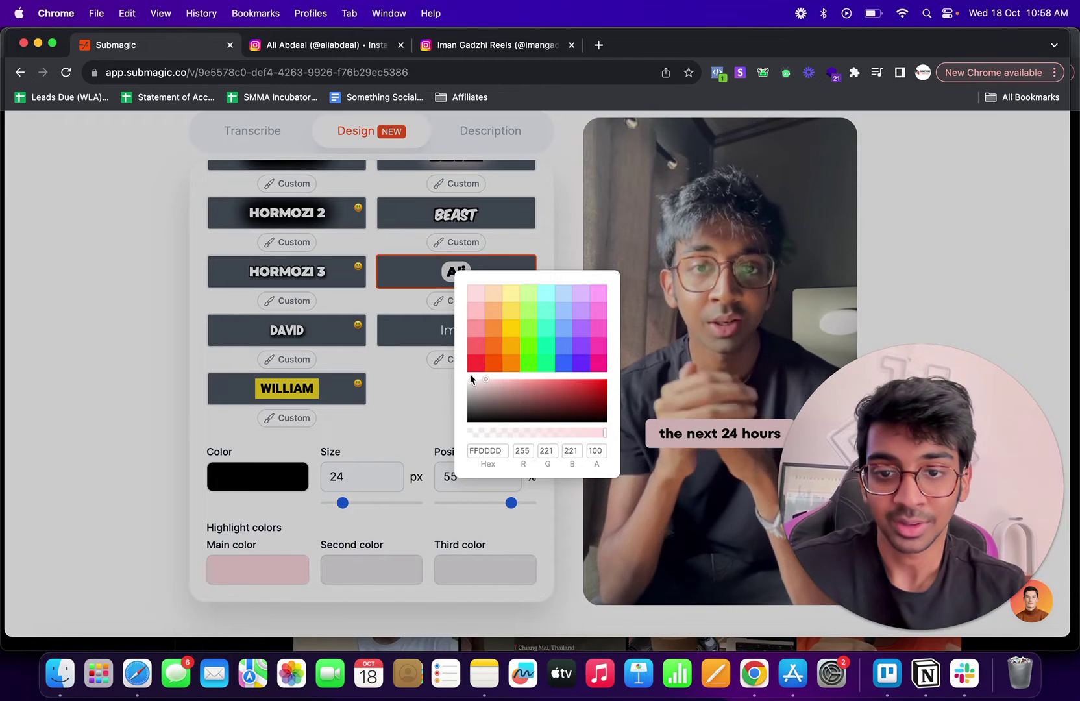
pyautogui.moveTo(476, 380); pyautogui.dragTo(444, 378)
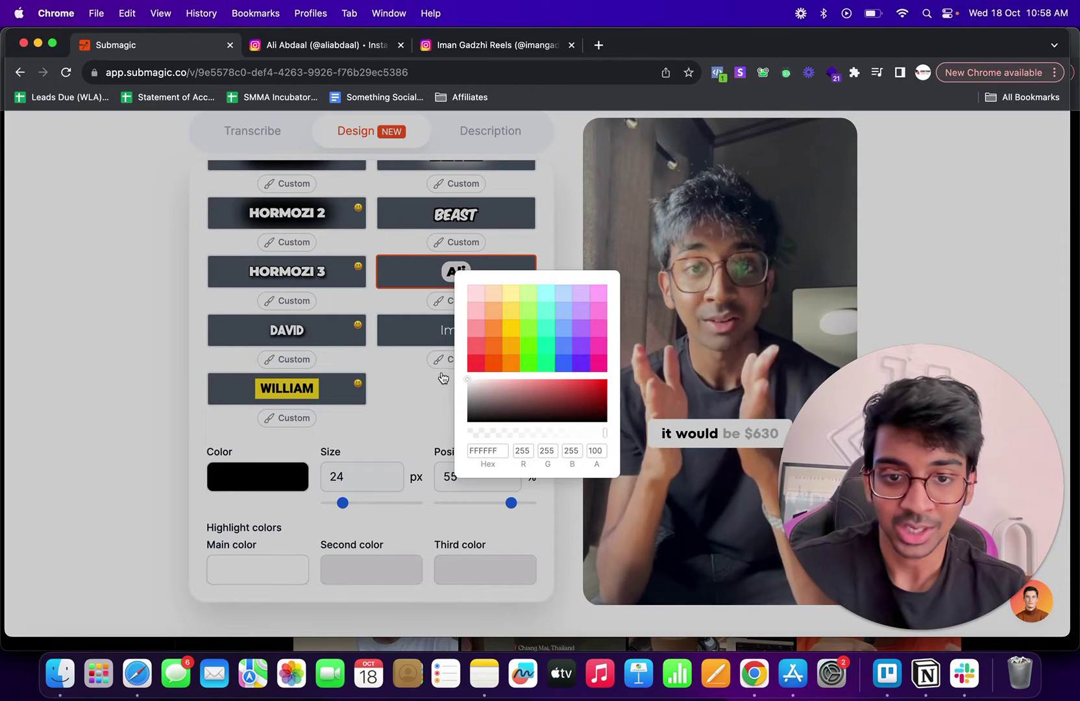
pyautogui.click(203, 456)
pyautogui.scroll(2, 389, 324)
pyautogui.scroll(-2, 437, 263)
# - Open Ali's custom style settings and set Shadow to None
pyautogui.click(461, 185)
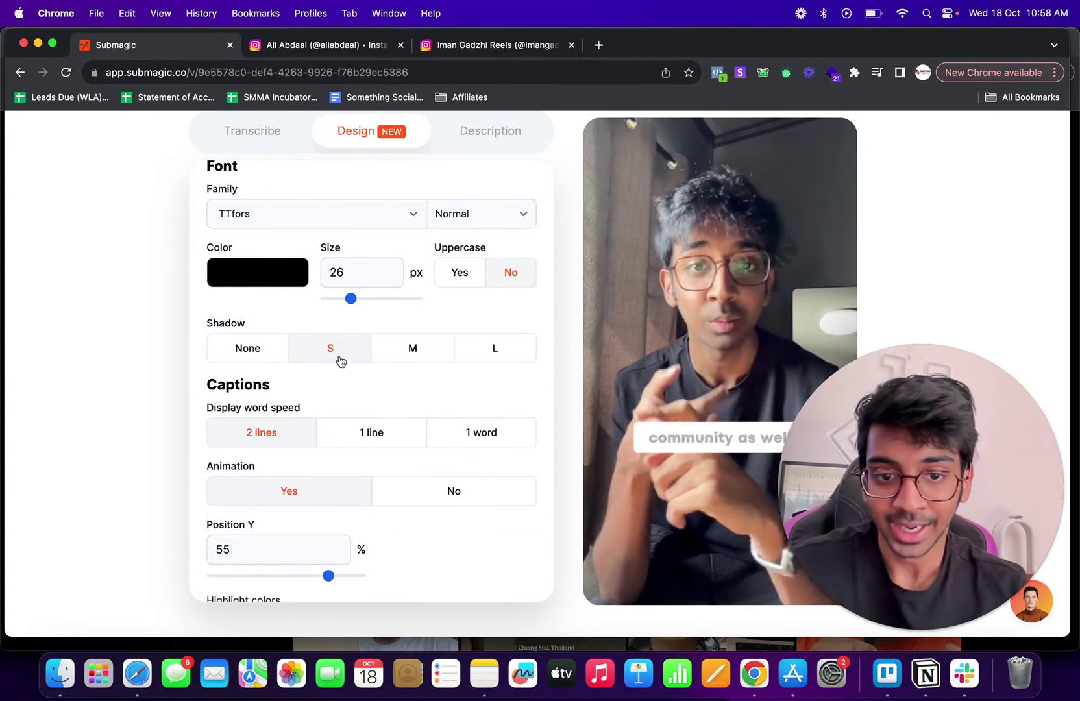
pyautogui.click(254, 353)
pyautogui.scroll(-1, 372, 395)
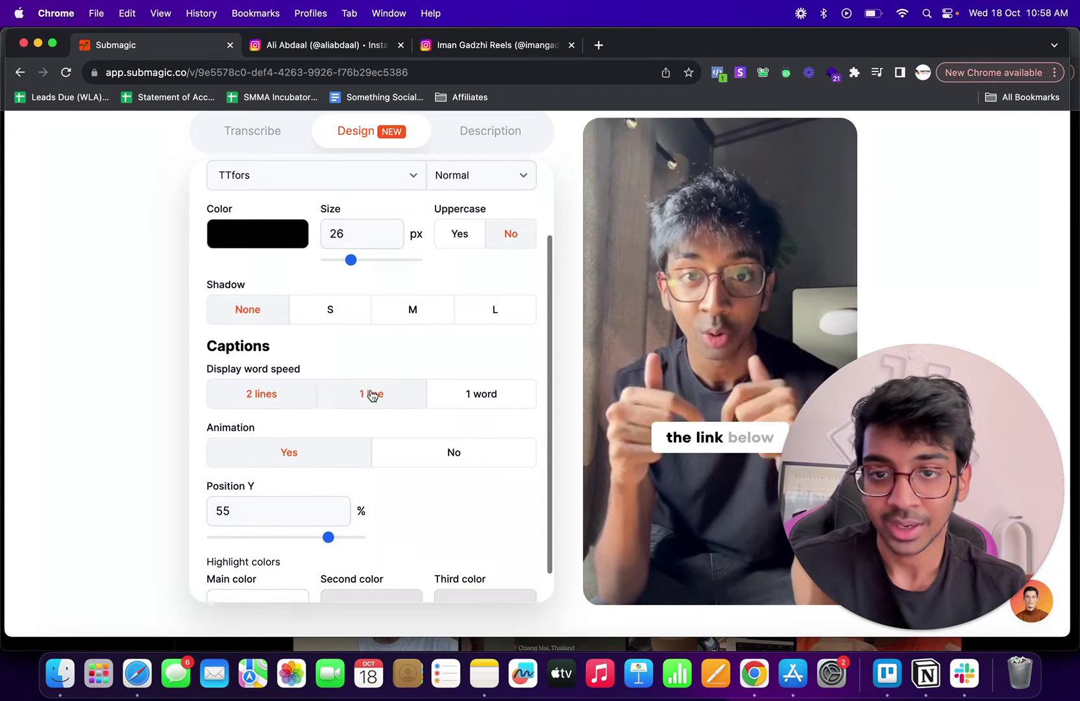
pyautogui.click(497, 183)
pyautogui.scroll(-1, 445, 265)
# - Show captions one line at a time, nudge Position Y, then return to the transcript
pyautogui.click(378, 367)
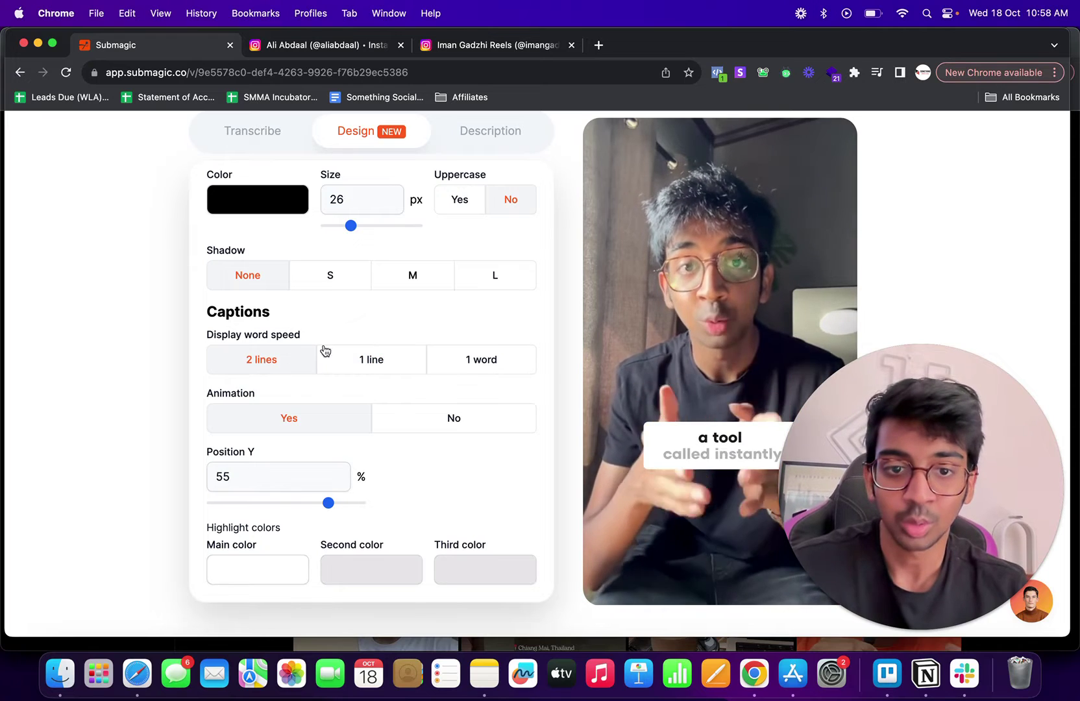
pyautogui.click(363, 365)
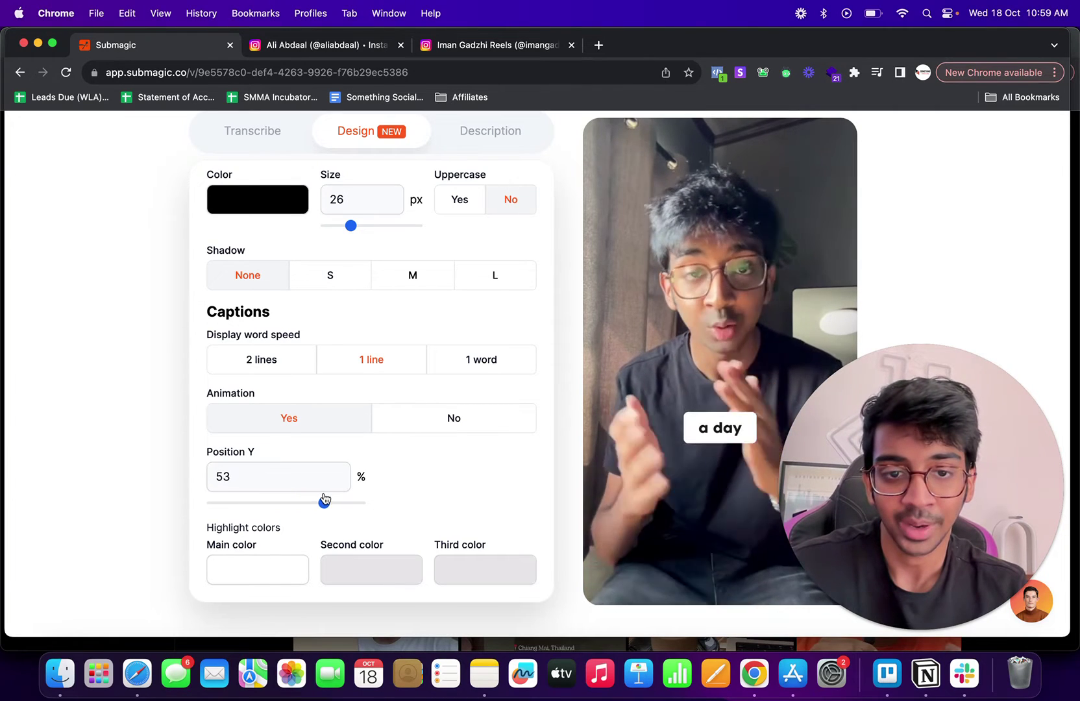
pyautogui.click(361, 509)
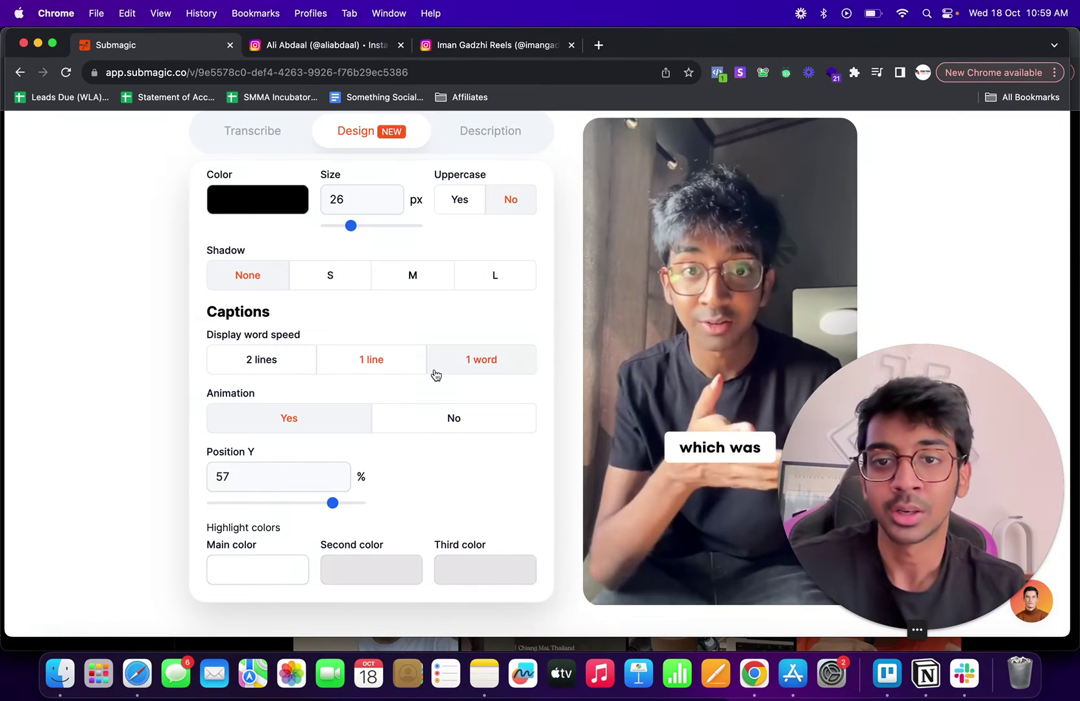
pyautogui.scroll(2, 430, 286)
pyautogui.scroll(2, 430, 281)
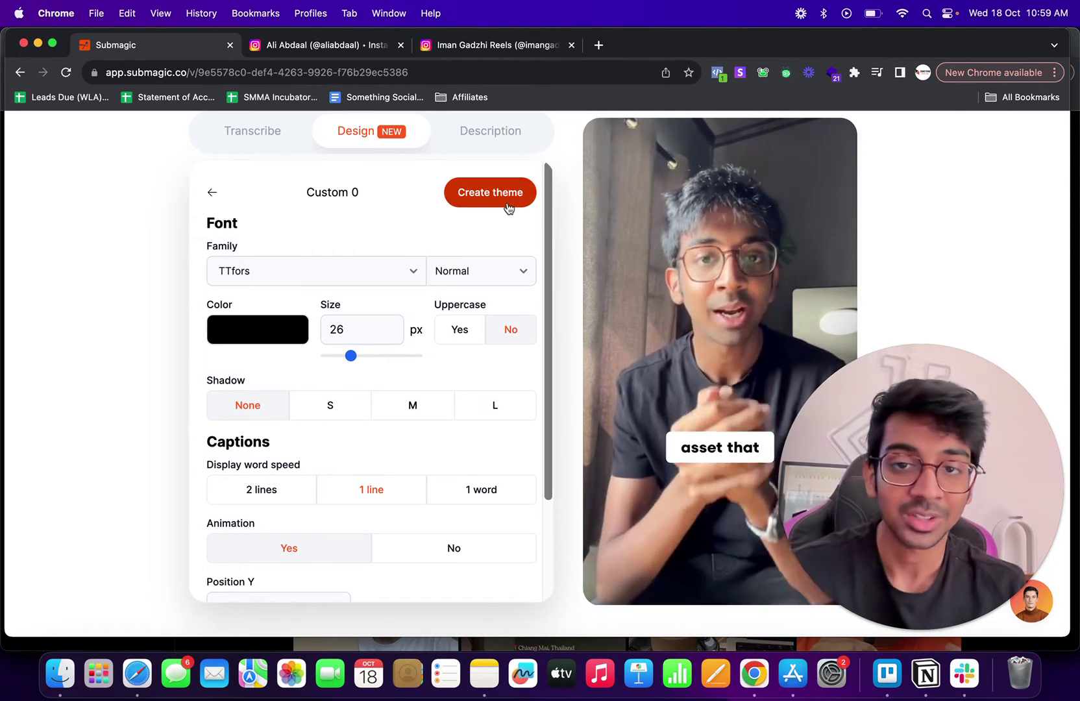
pyautogui.click(211, 193)
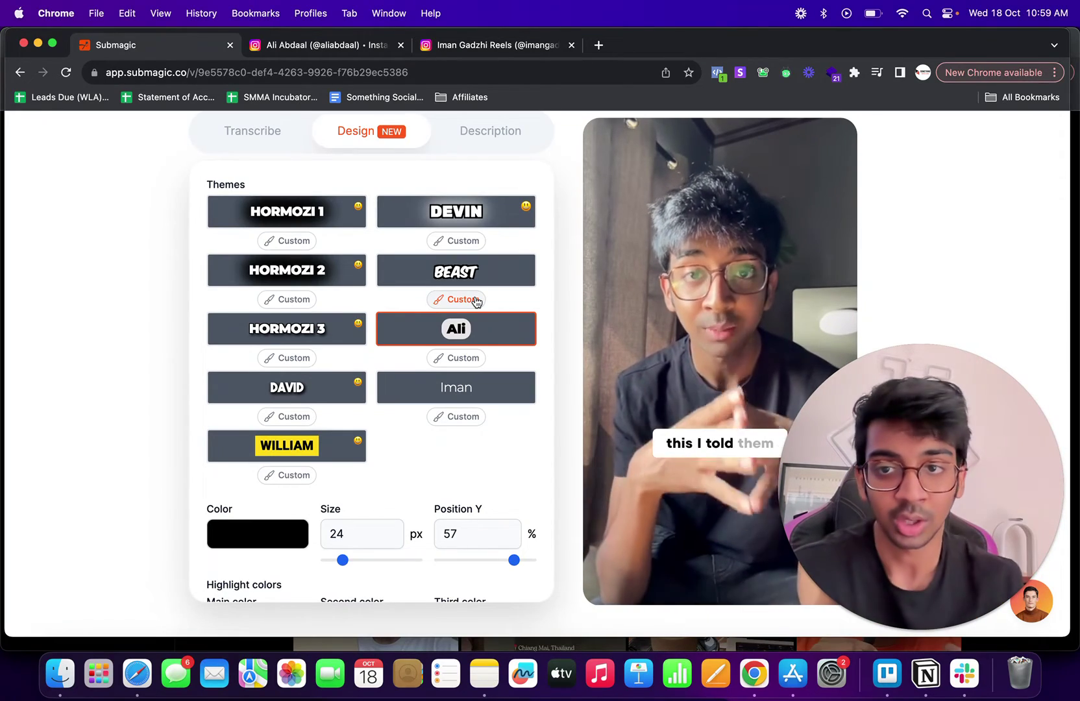
pyautogui.click(274, 134)
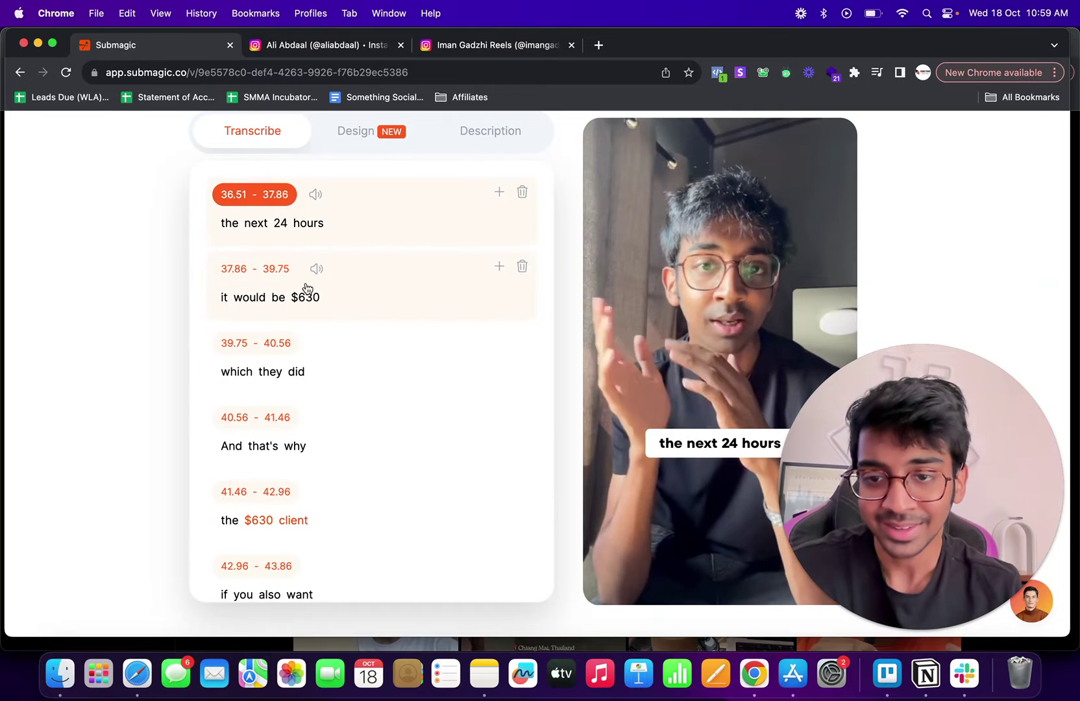
# - Add a sound effect to the 'it would be $630' caption line
pyautogui.click(316, 268)
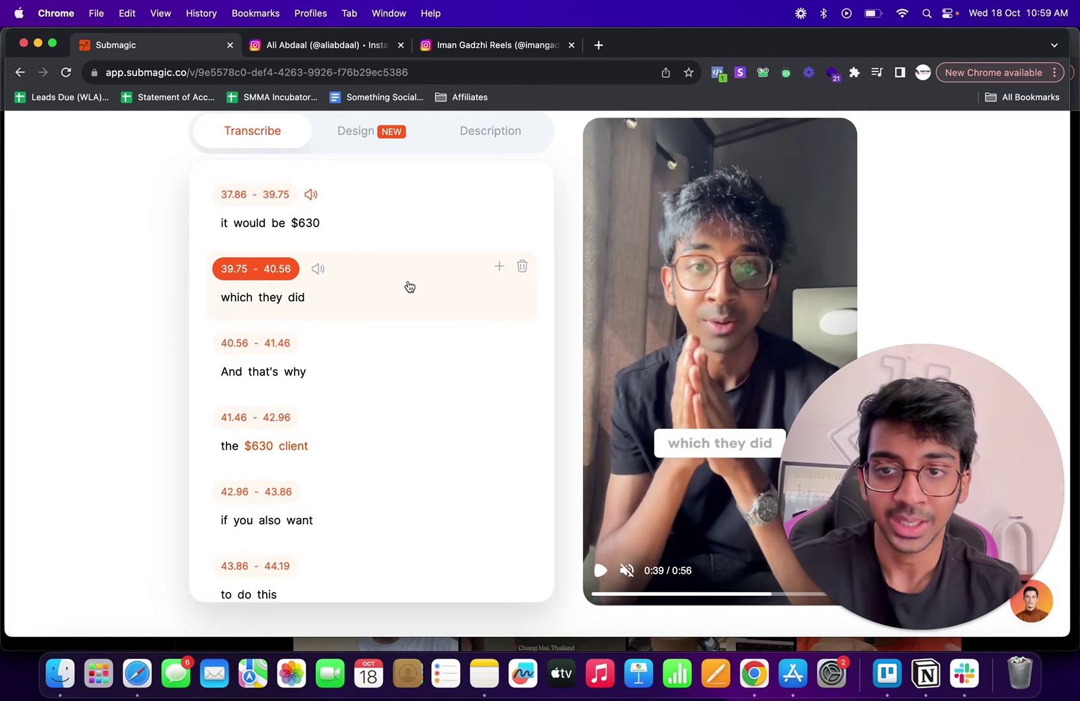
pyautogui.click(317, 195)
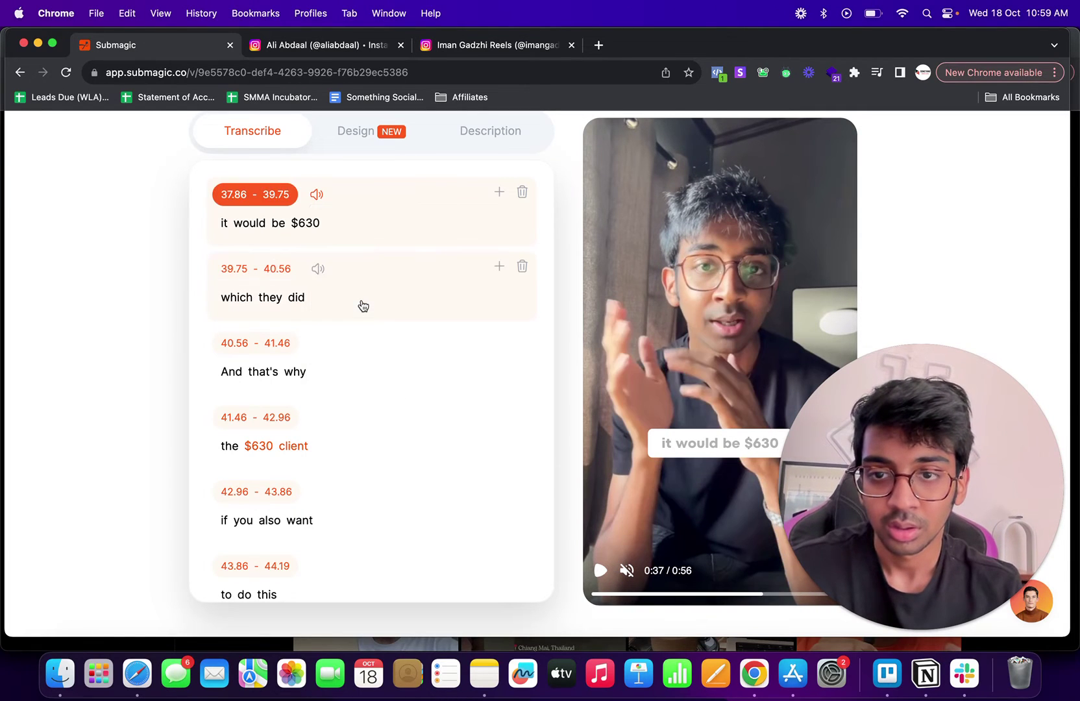
pyautogui.scroll(2, 390, 273)
pyautogui.click(408, 229)
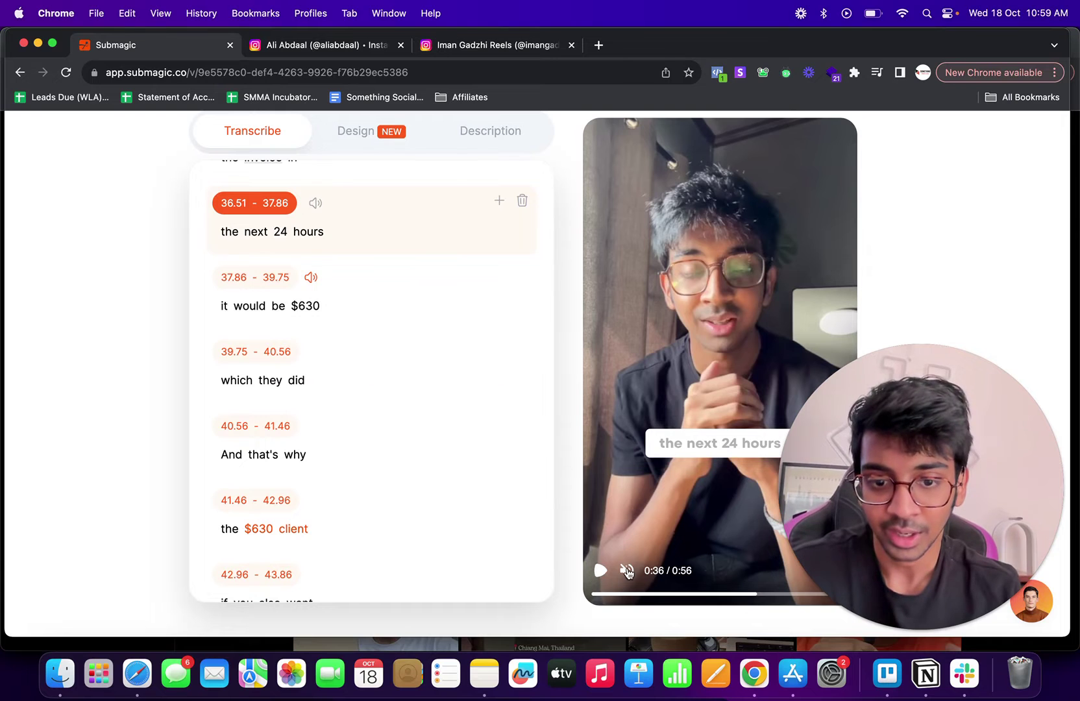
# - Play and pause the preview to hear the sound effect, then return to Design
pyautogui.click(600, 570)
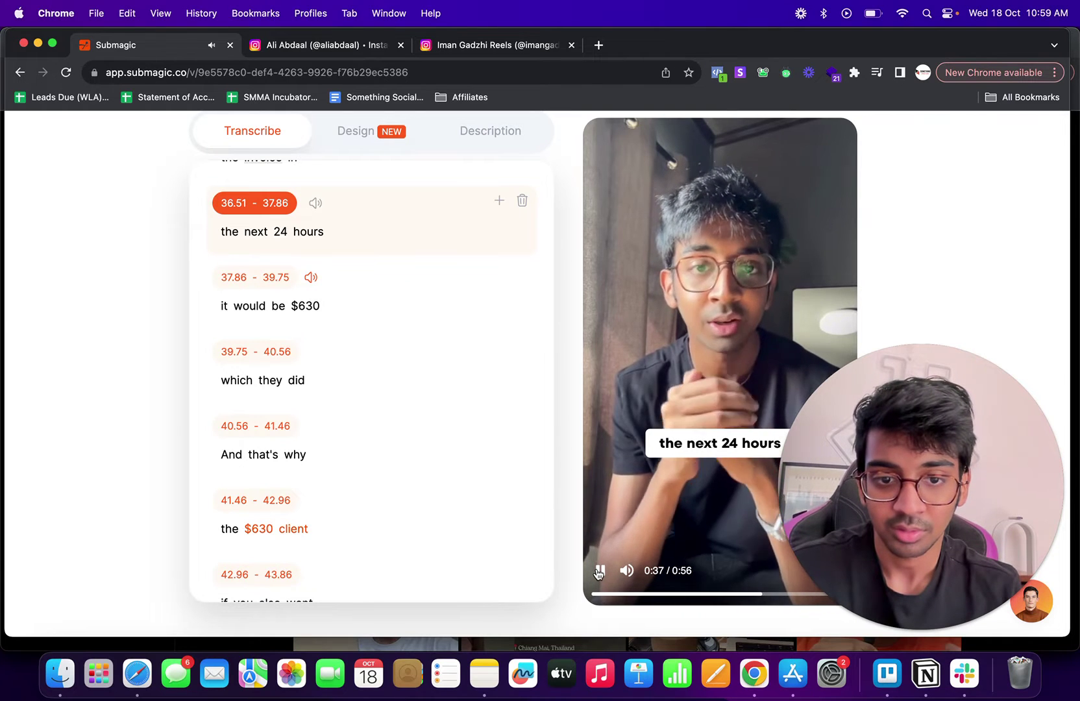
pyautogui.click(598, 571)
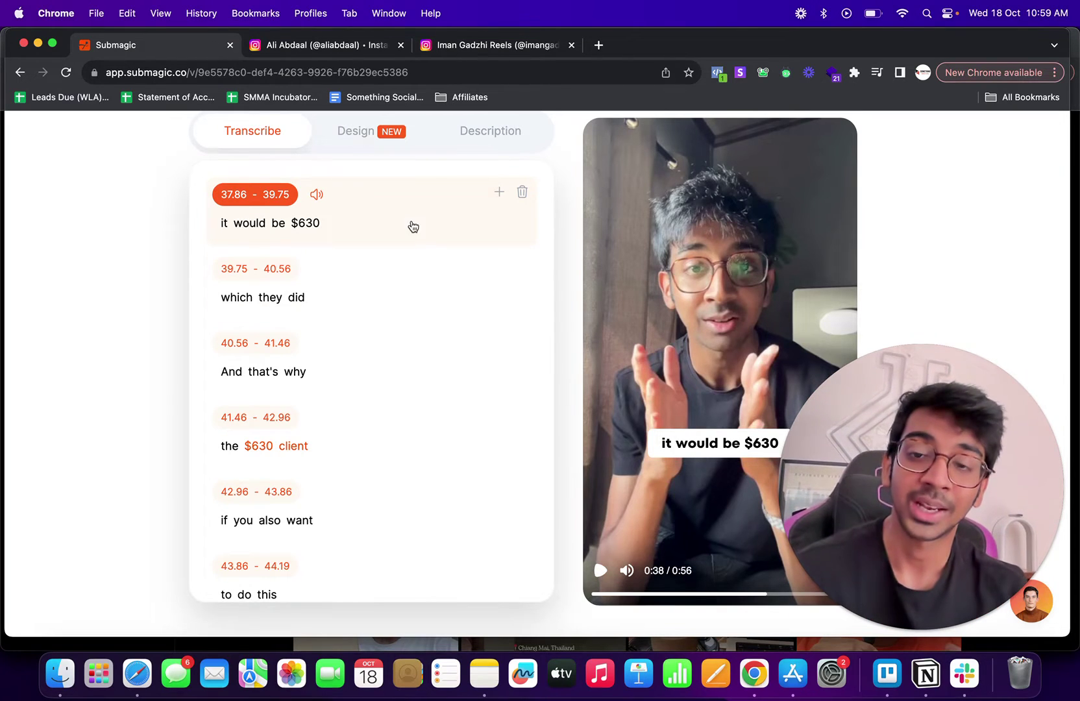
pyautogui.click(374, 142)
pyautogui.scroll(1, 372, 221)
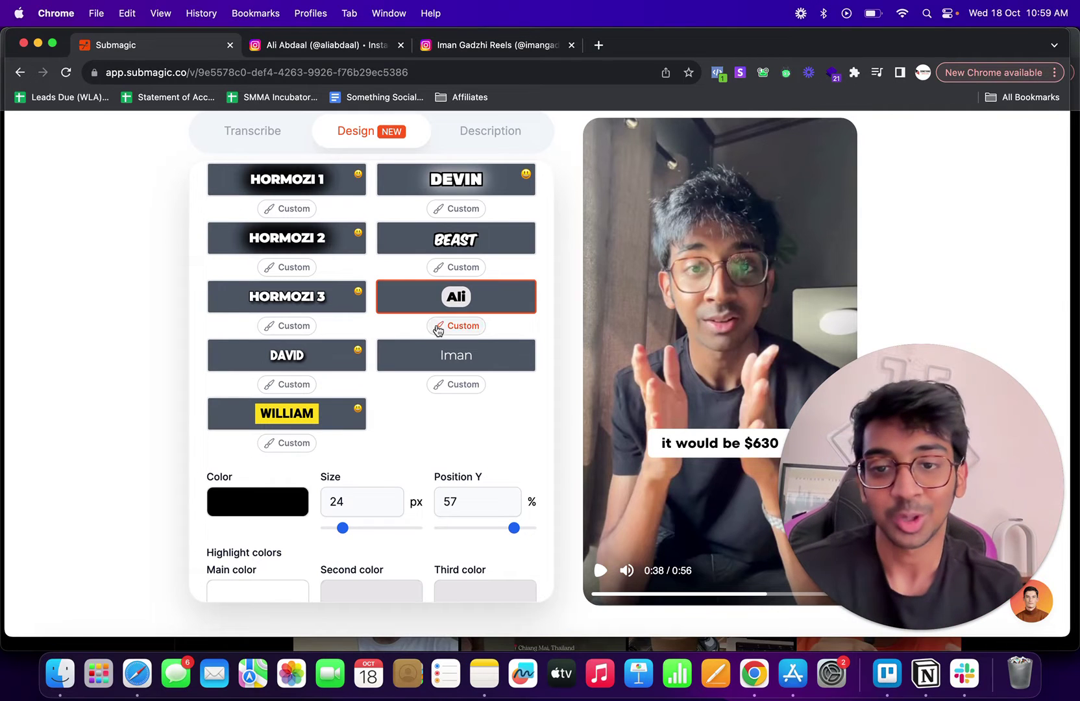
# - Apply the Iman caption theme and browse Iman Gadzhi's reels for reference
pyautogui.click(444, 356)
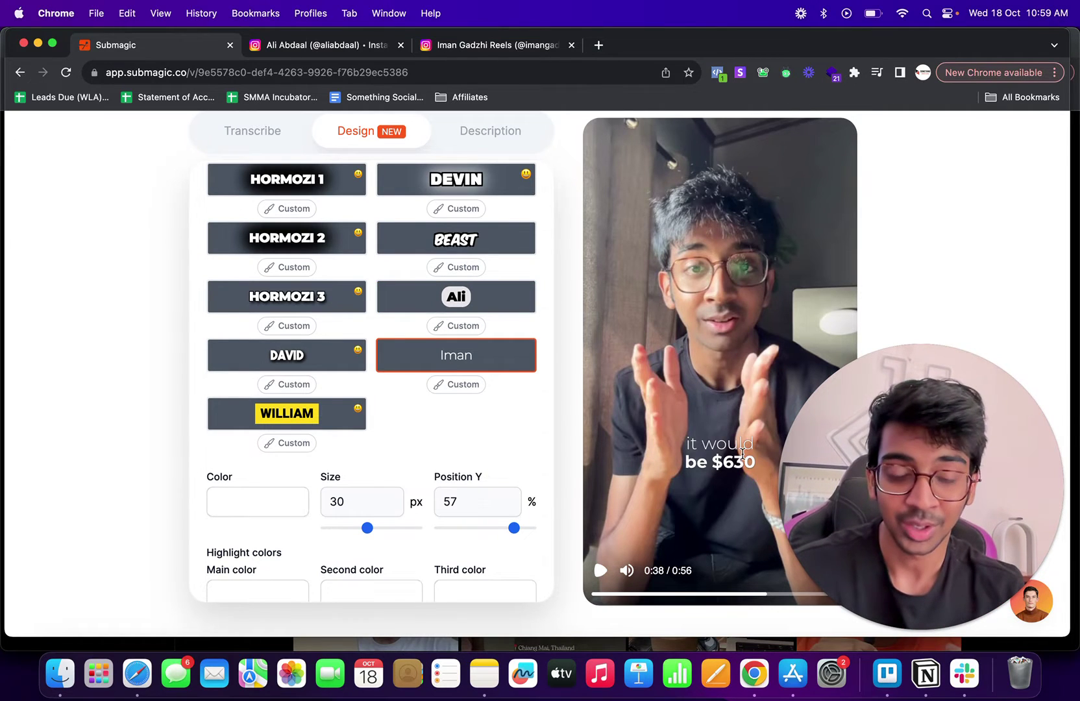
pyautogui.click(493, 46)
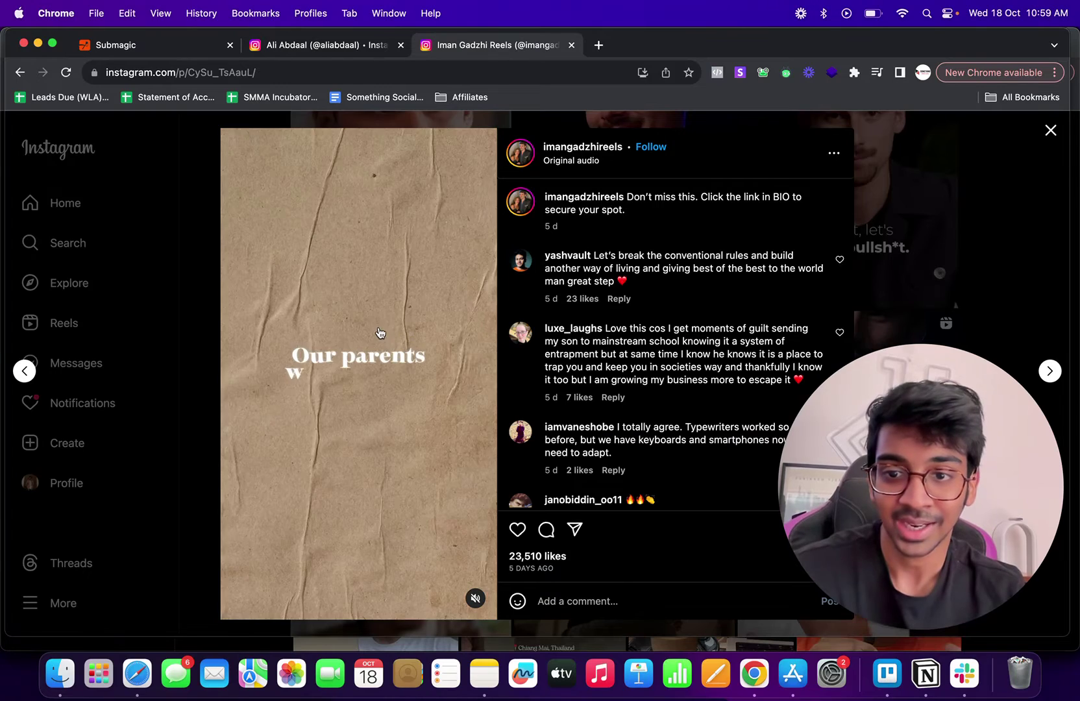
pyautogui.click(931, 209)
pyautogui.click(928, 208)
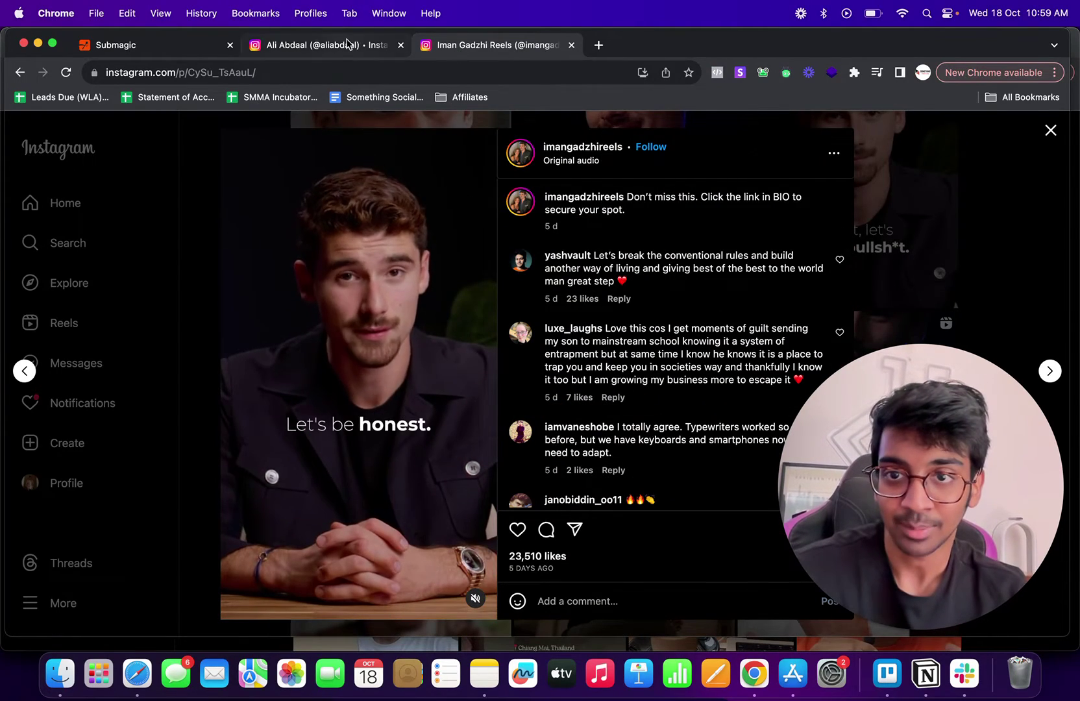
# - Move the reference reel's tab forward, then play the Iman-styled preview in Submagic
pyautogui.click(347, 46)
pyautogui.moveTo(347, 46); pyautogui.dragTo(181, 45)
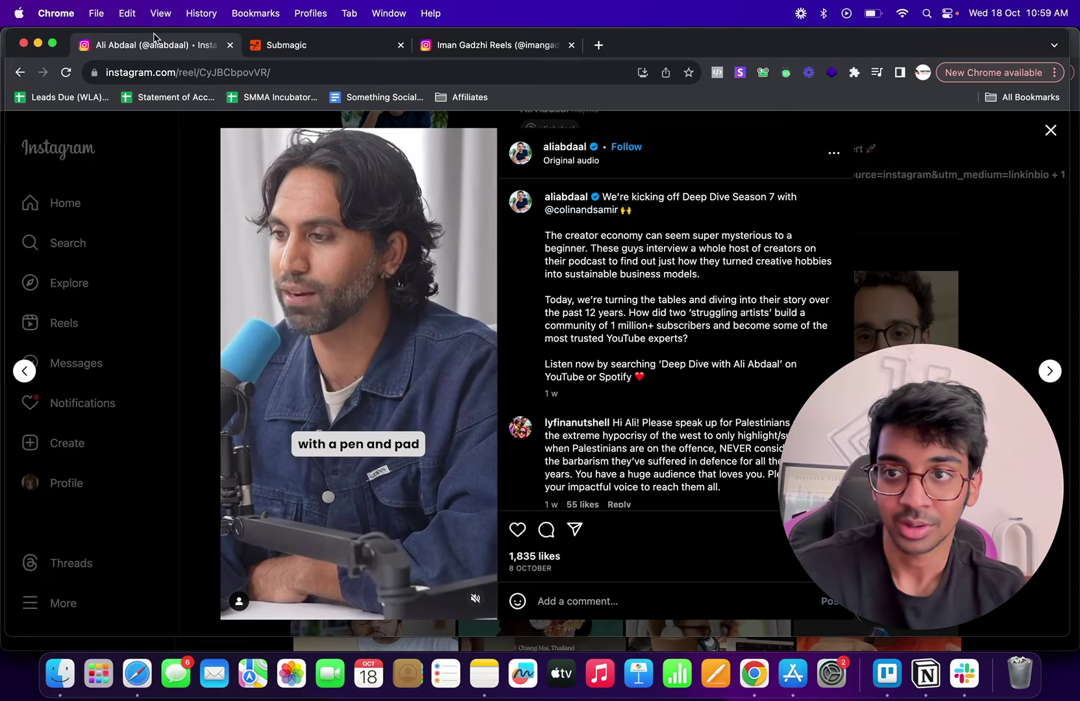
pyautogui.click(323, 47)
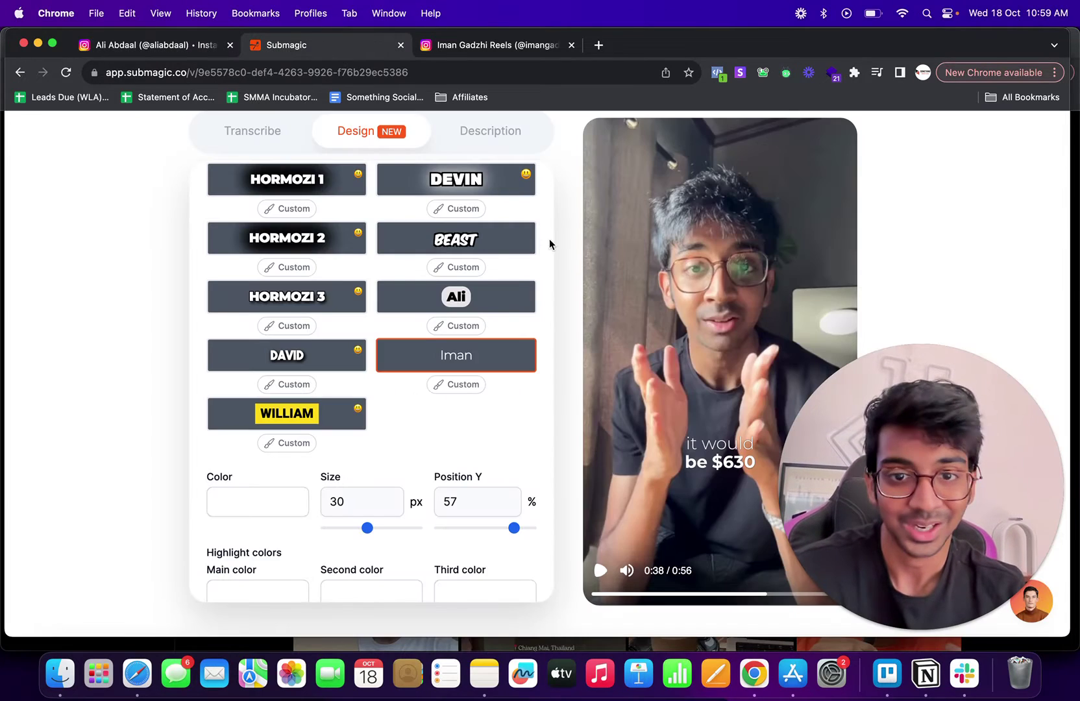
pyautogui.click(600, 572)
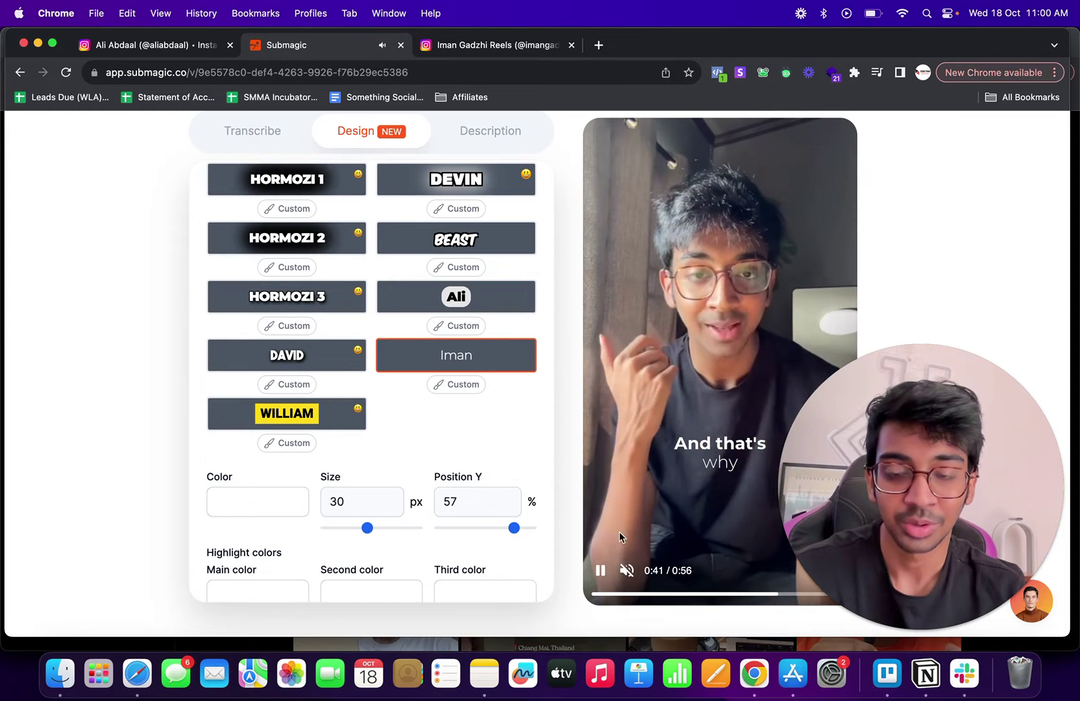
pyautogui.scroll(-2, 394, 454)
# - Open Iman's custom settings and, after trying Bold and Heavy, set Montserrat to Normal weight
pyautogui.scroll(3, 430, 360)
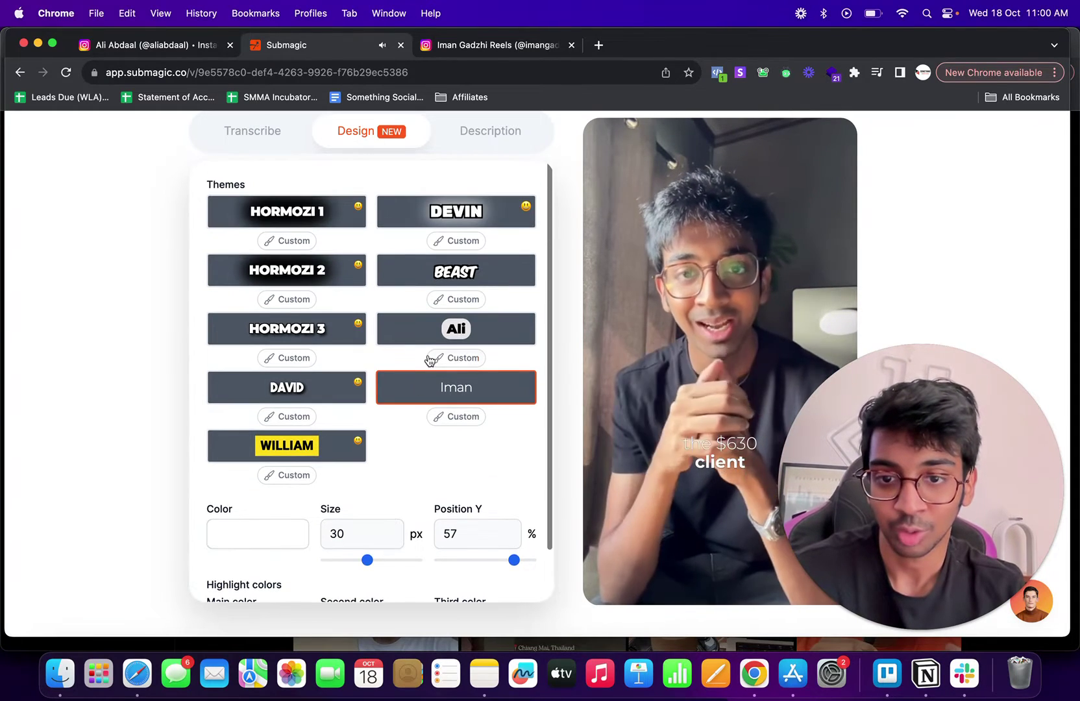
pyautogui.click(457, 416)
pyautogui.click(463, 270)
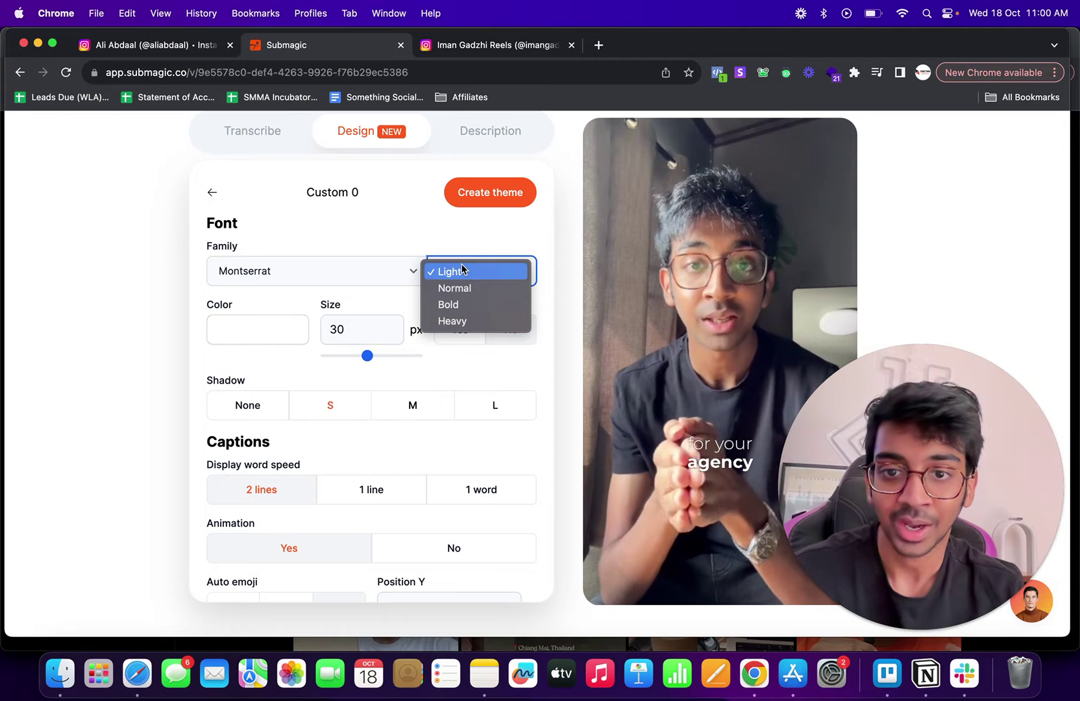
pyautogui.click(460, 305)
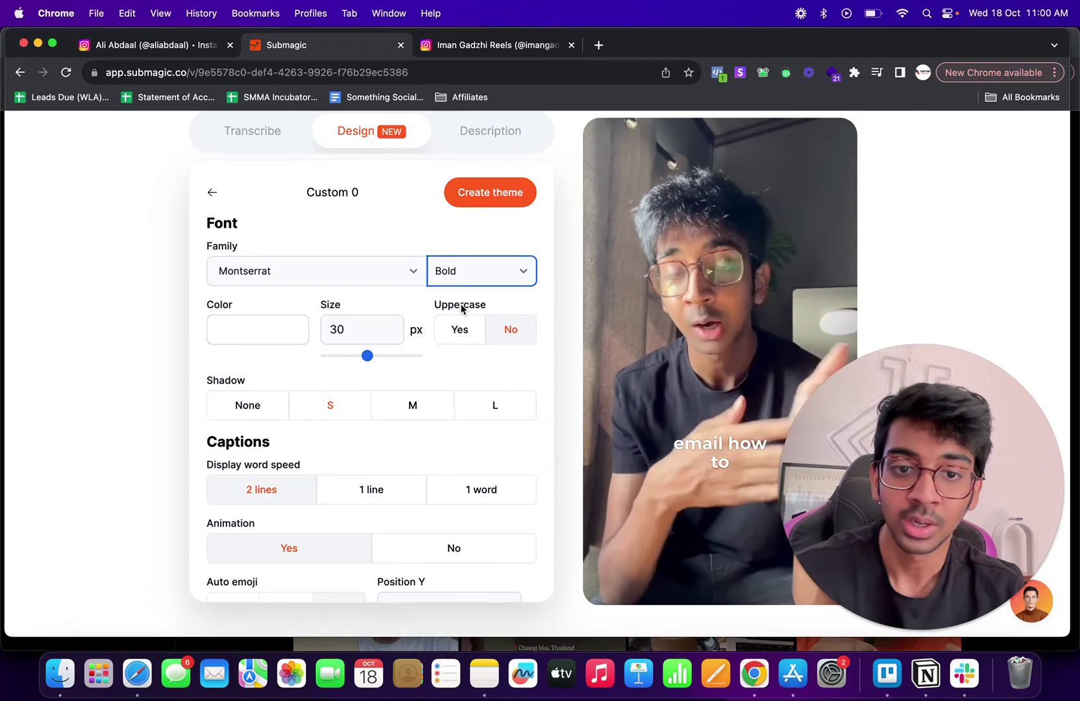
pyautogui.click(474, 259)
pyautogui.click(472, 288)
pyautogui.click(468, 276)
pyautogui.click(466, 238)
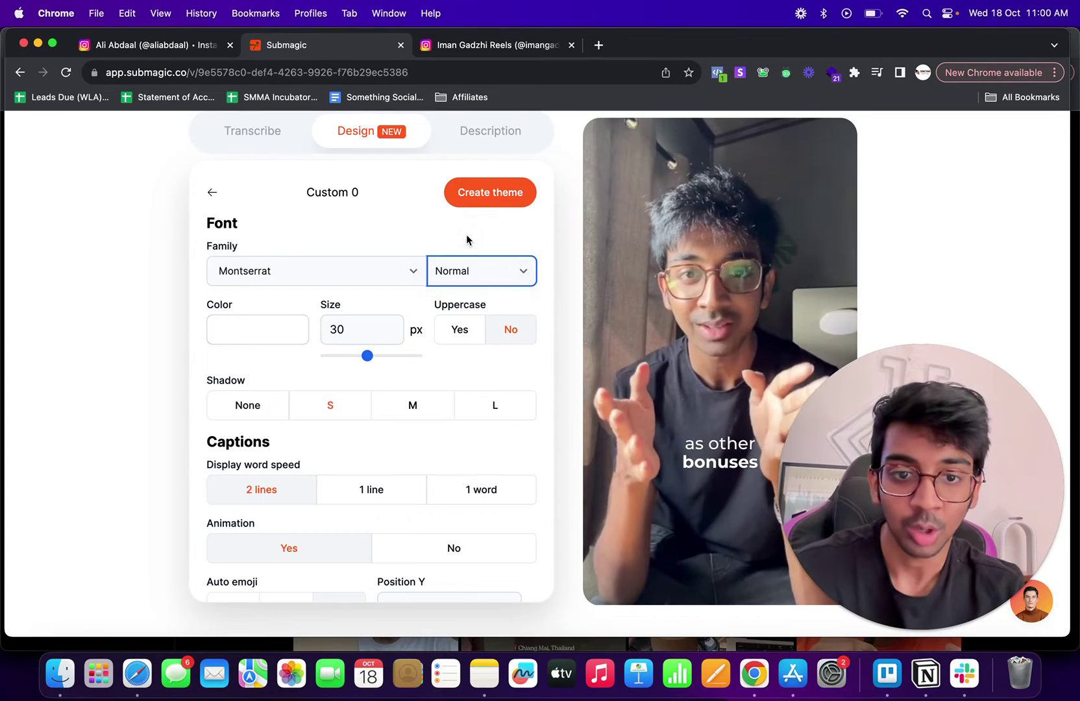
# - Try uppercase captions, then set Uppercase back to No
pyautogui.click(464, 276)
pyautogui.click(463, 332)
pyautogui.click(507, 337)
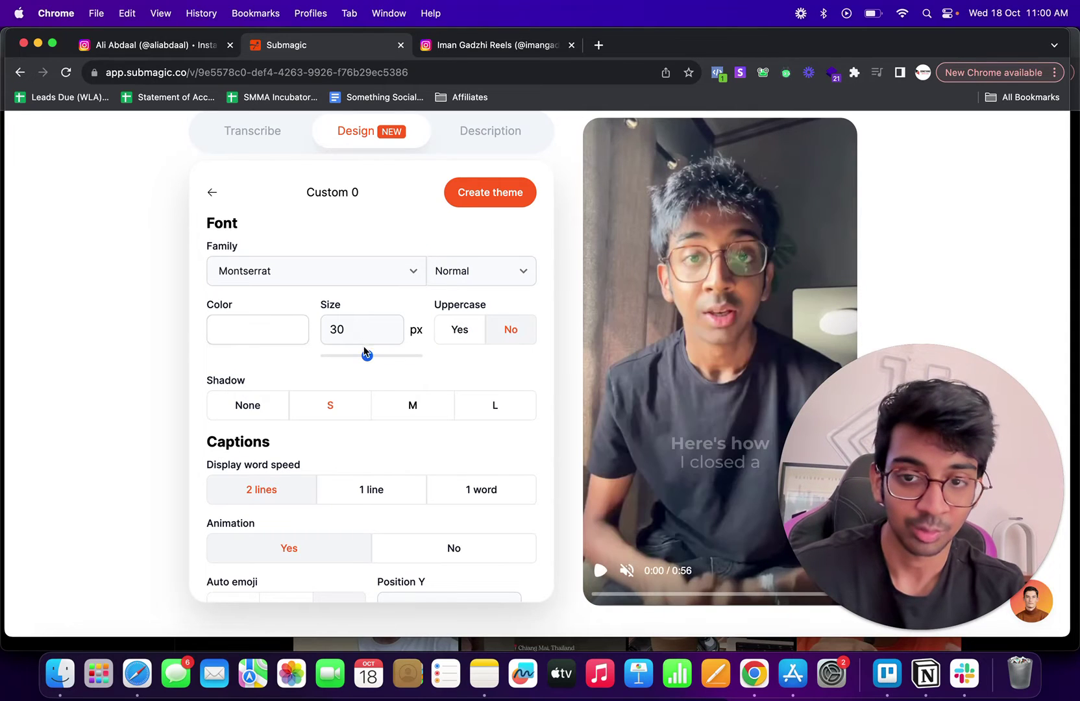
# - Set Auto emoji to Auto, preview the emojis, and lower Position Y from 57 to 47%
pyautogui.scroll(-2, 375, 355)
pyautogui.scroll(-3, 331, 357)
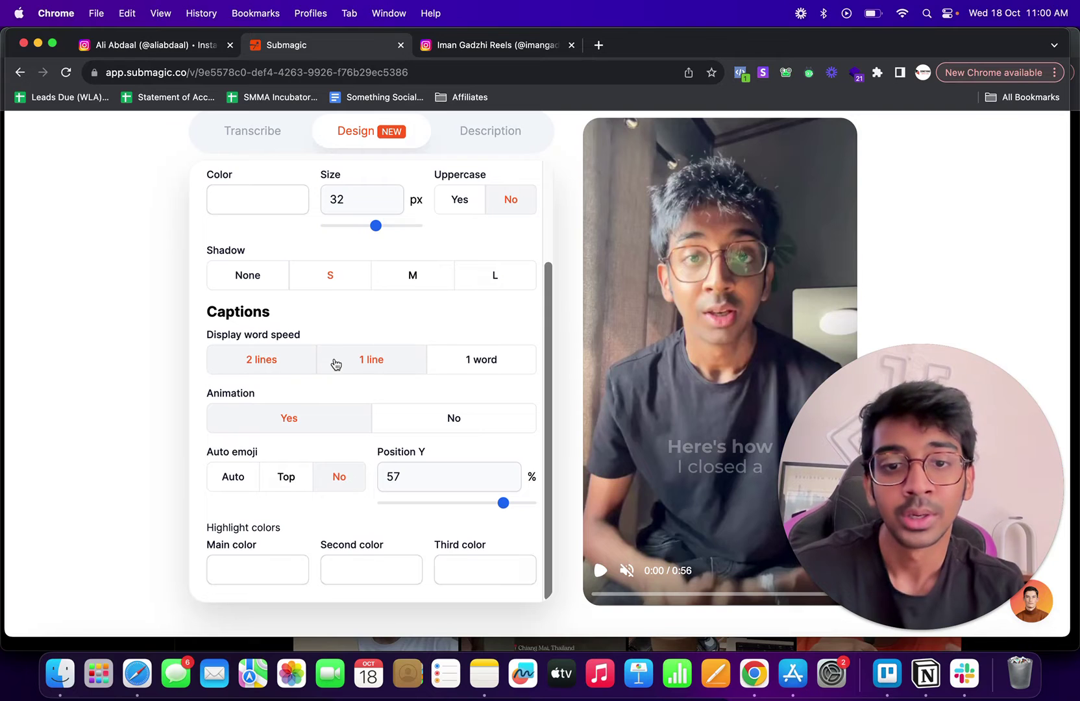
pyautogui.click(458, 362)
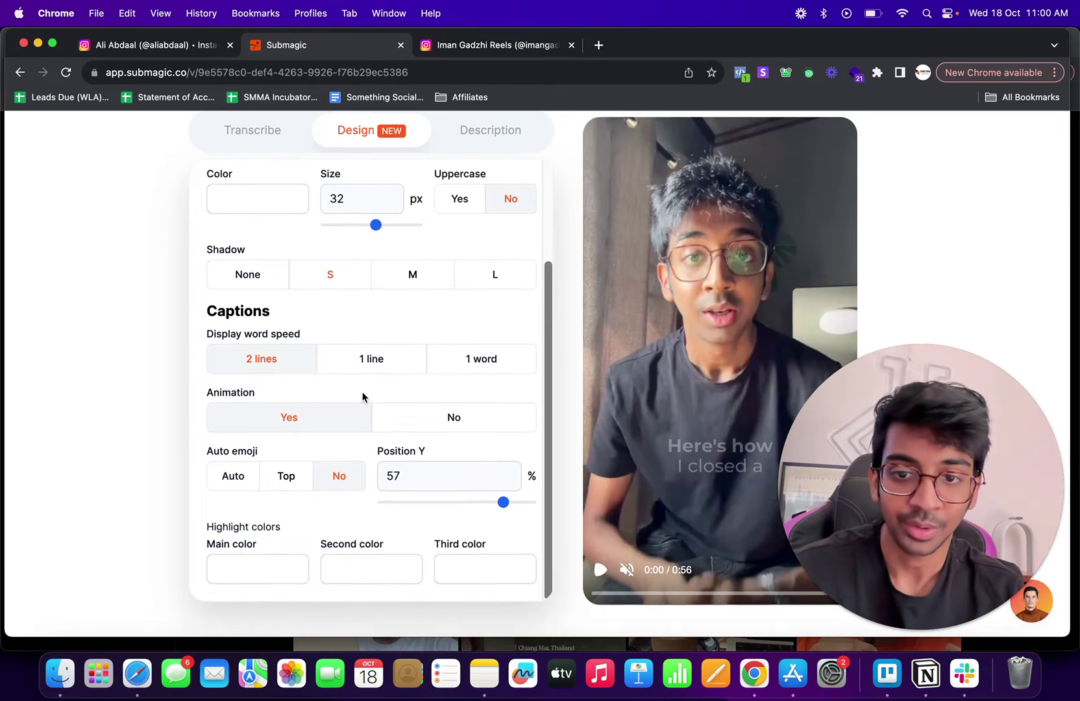
pyautogui.click(433, 420)
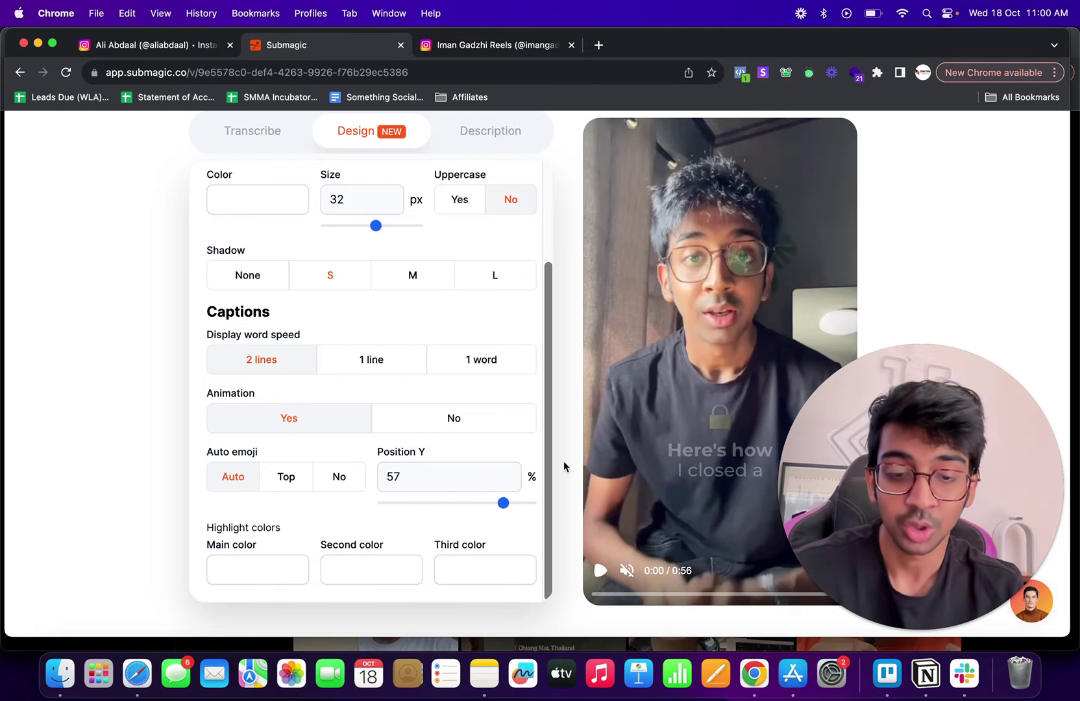
pyautogui.click(600, 570)
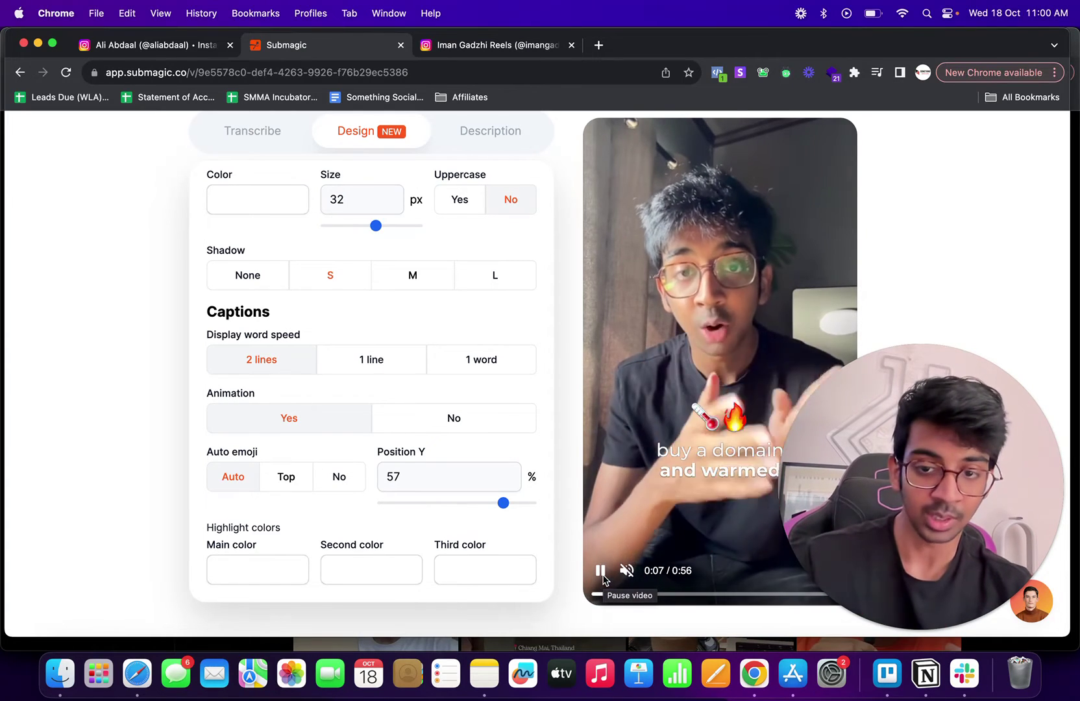
pyautogui.moveTo(500, 510); pyautogui.dragTo(482, 502)
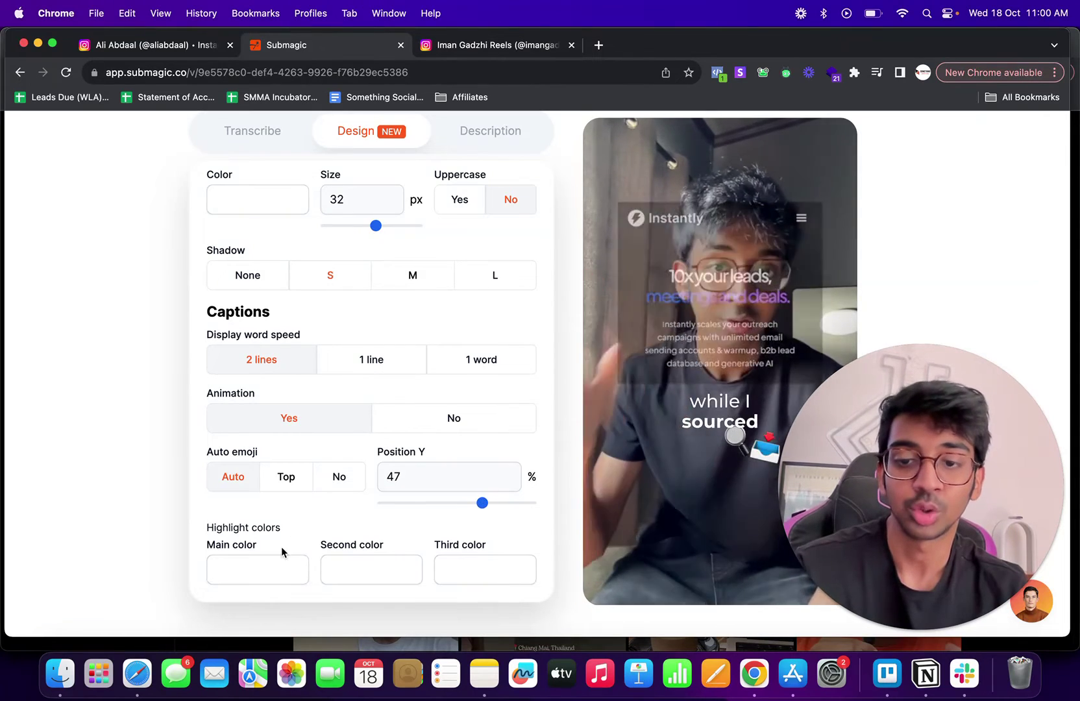
# - Set the highlight colours to green (main), purple (second) and teal (third)
pyautogui.click(284, 558)
pyautogui.click(528, 313)
pyautogui.click(410, 570)
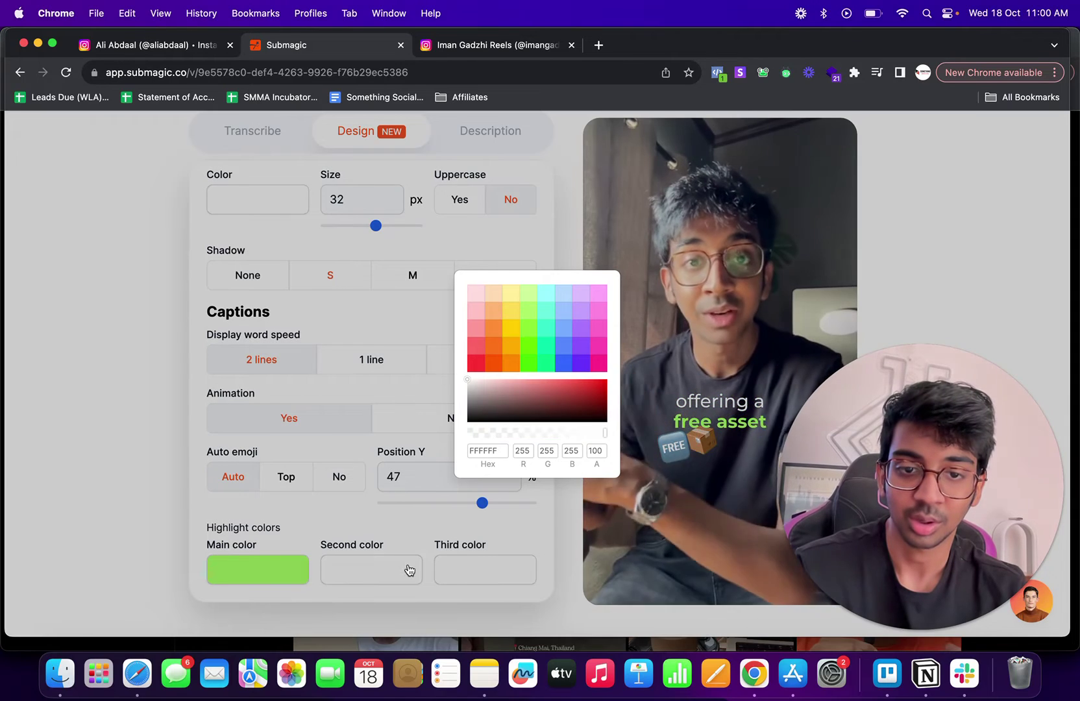
pyautogui.click(582, 326)
pyautogui.click(453, 571)
pyautogui.click(542, 312)
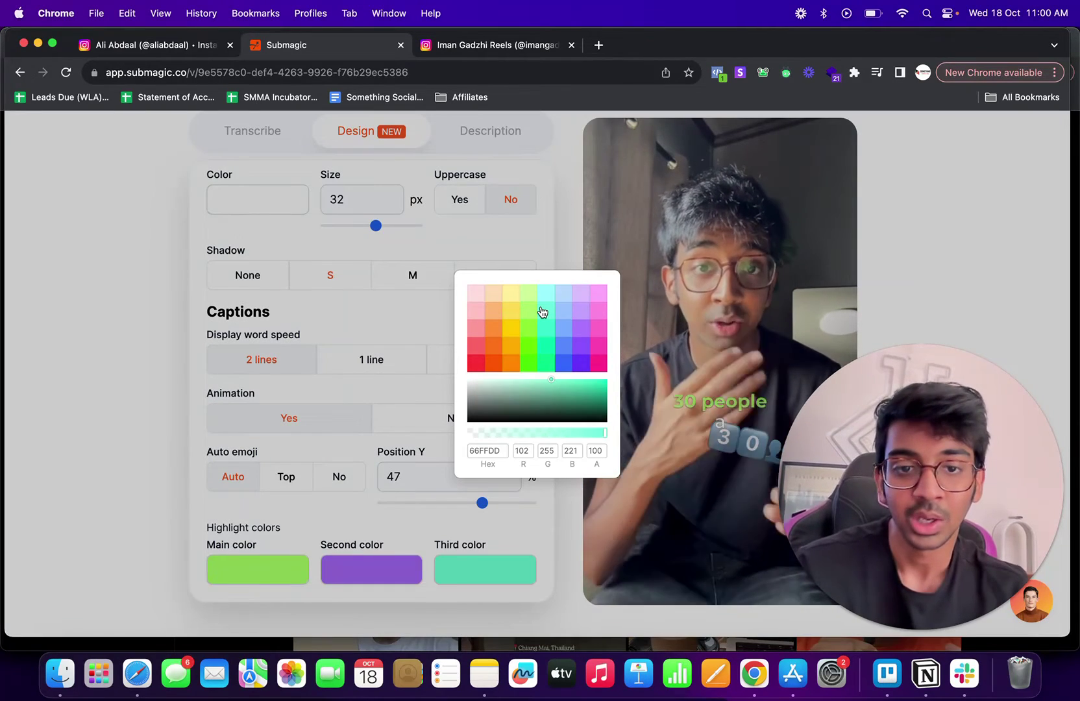
pyautogui.click(364, 505)
pyautogui.scroll(3, 364, 505)
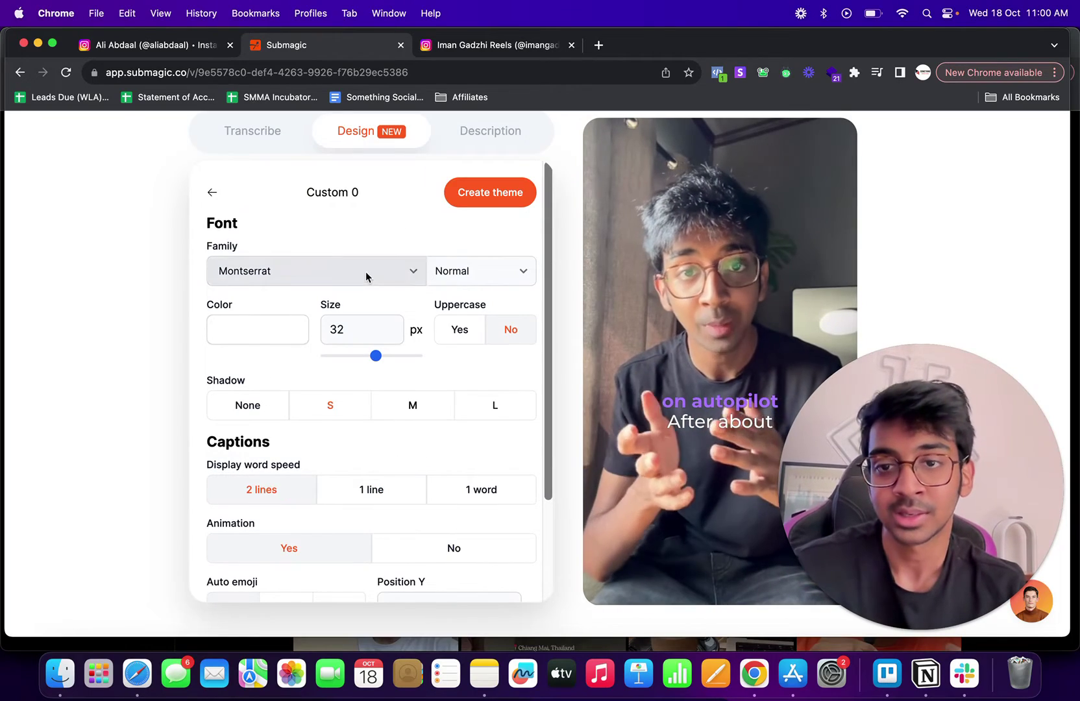
# - Return from the custom theme editor to the Themes list, then show the Transcribe transcript
pyautogui.click(211, 191)
pyautogui.scroll(-2, 403, 420)
pyautogui.scroll(2, 403, 420)
pyautogui.click(277, 127)
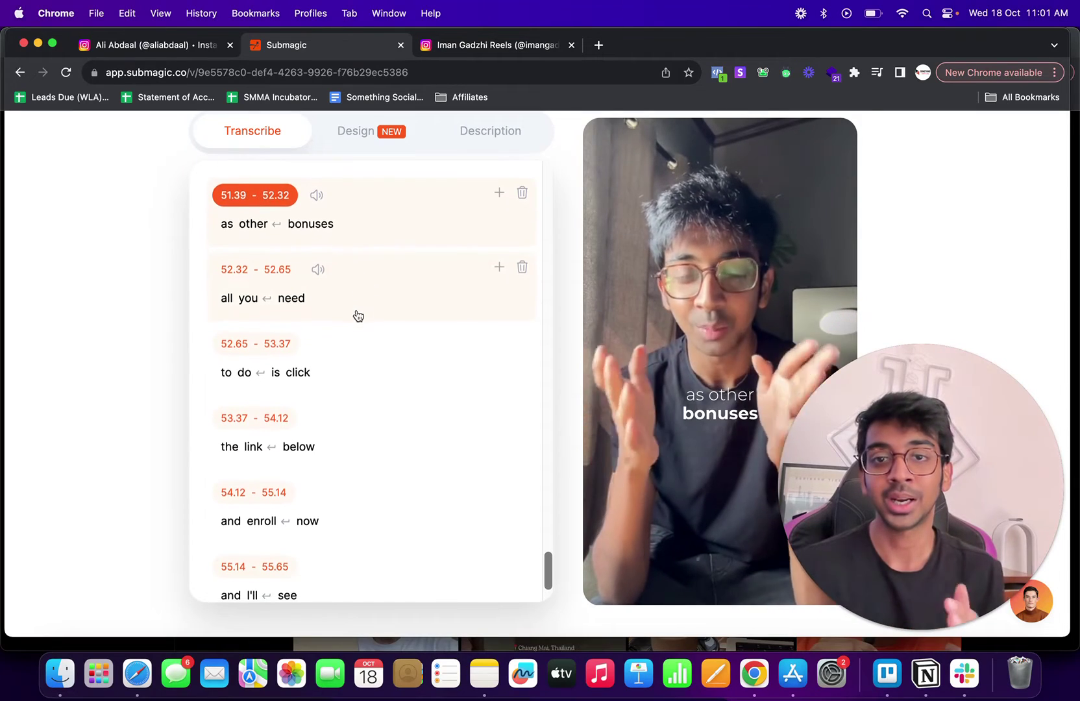
# - Load instagram.com in a new browser tab
pyautogui.click(599, 45)
pyautogui.write('ind')
pyautogui.press('Return')
pyautogui.click(421, 68)
pyautogui.write('instagram.com')
pyautogui.press('Return')
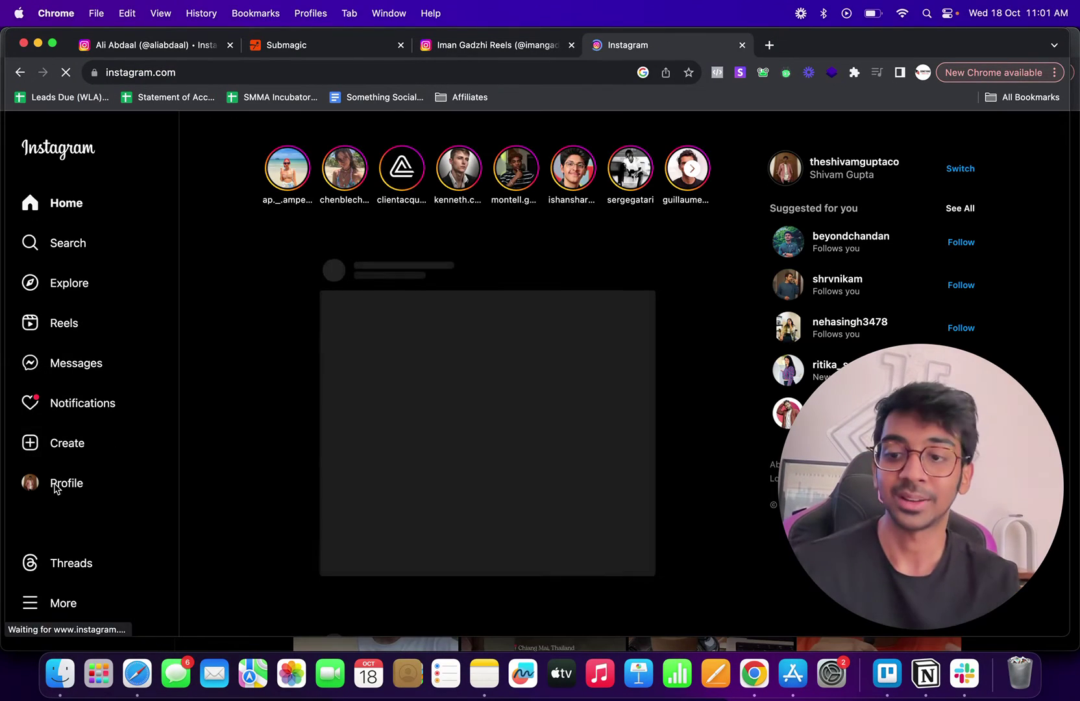
# - Open the account's profile, view the Day 31 to 40 reel, then close it
pyautogui.click(60, 491)
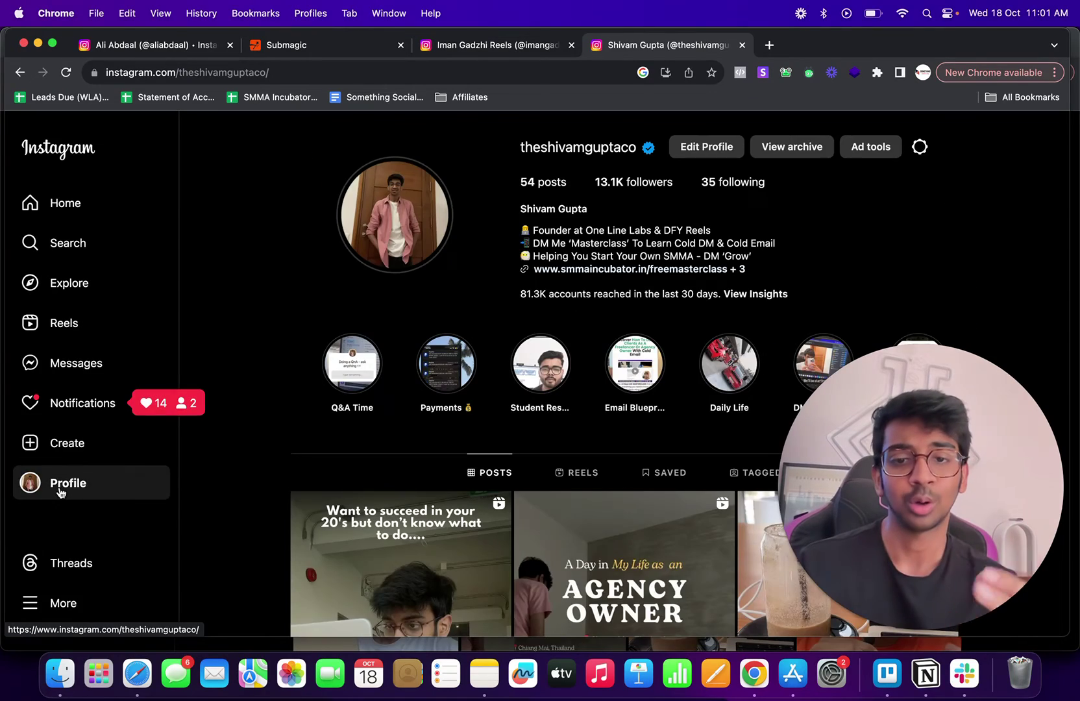
pyautogui.scroll(-10, 130, 584)
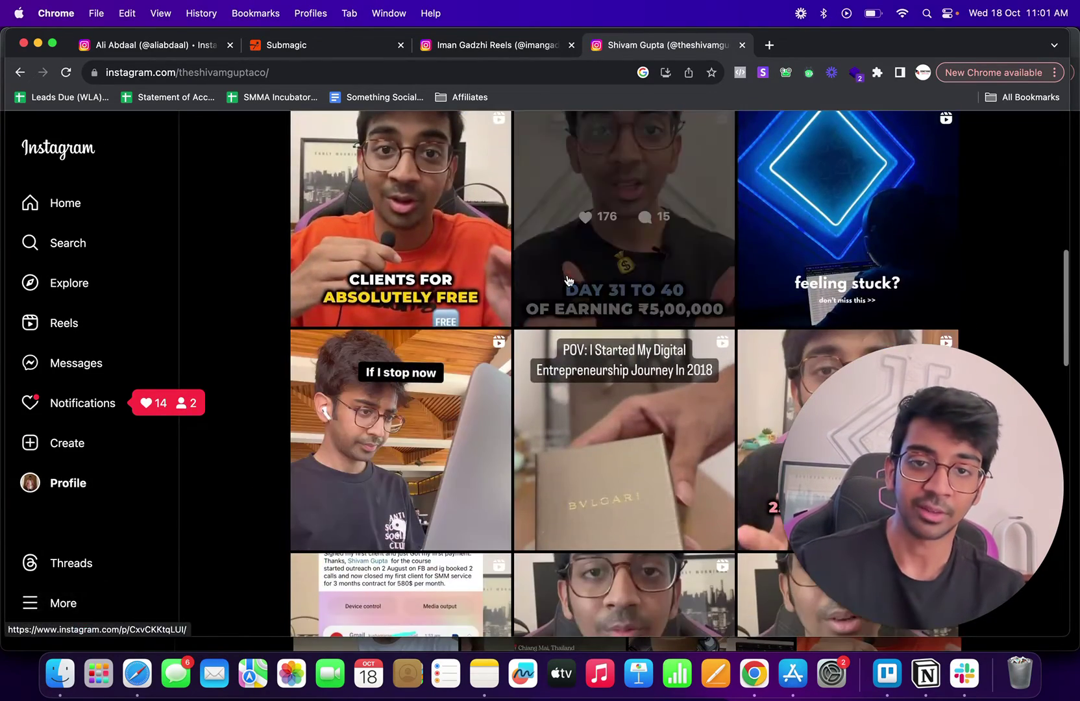
pyautogui.click(569, 280)
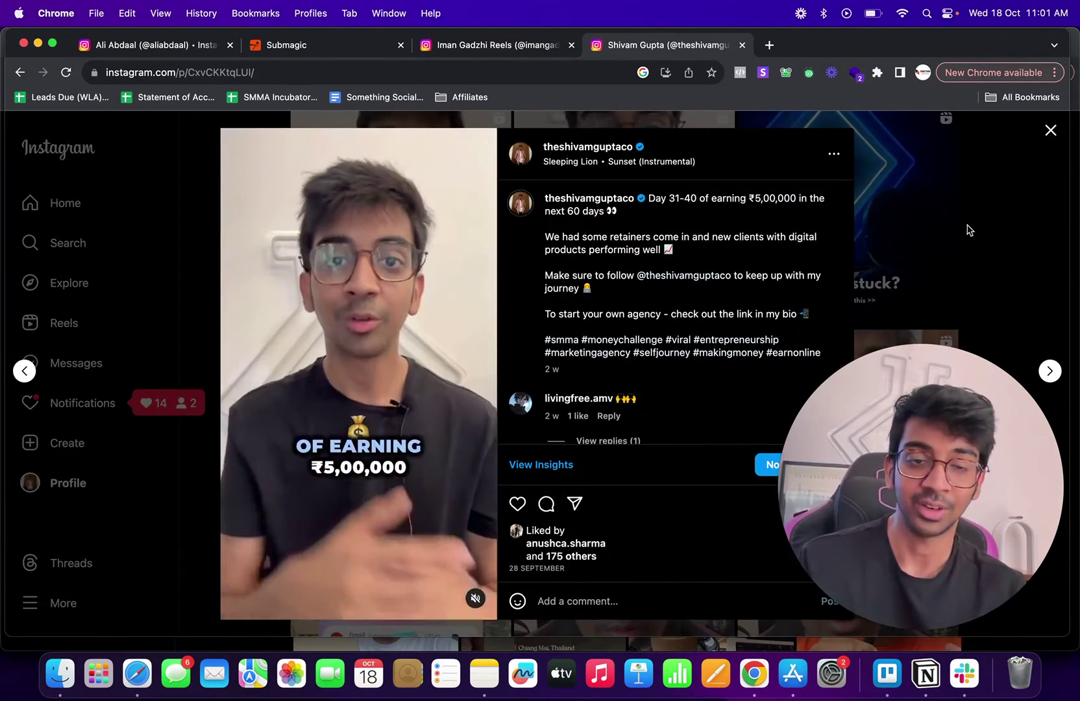
pyautogui.click(969, 230)
pyautogui.scroll(3, 564, 319)
pyautogui.scroll(5, 563, 320)
pyautogui.scroll(1, 564, 319)
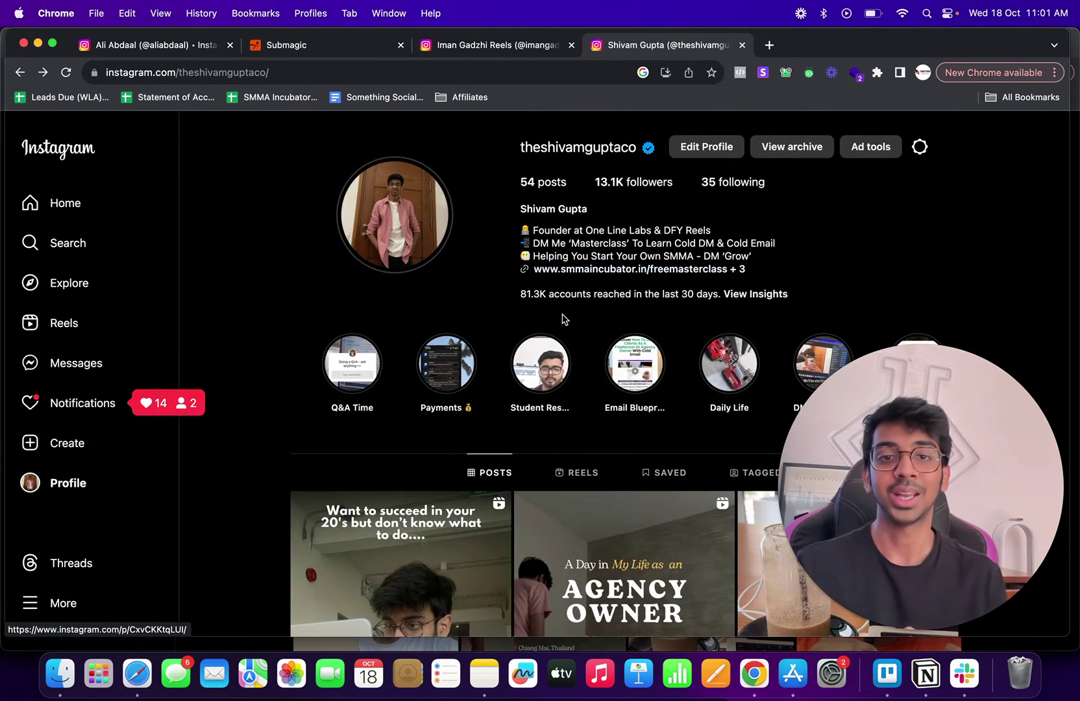